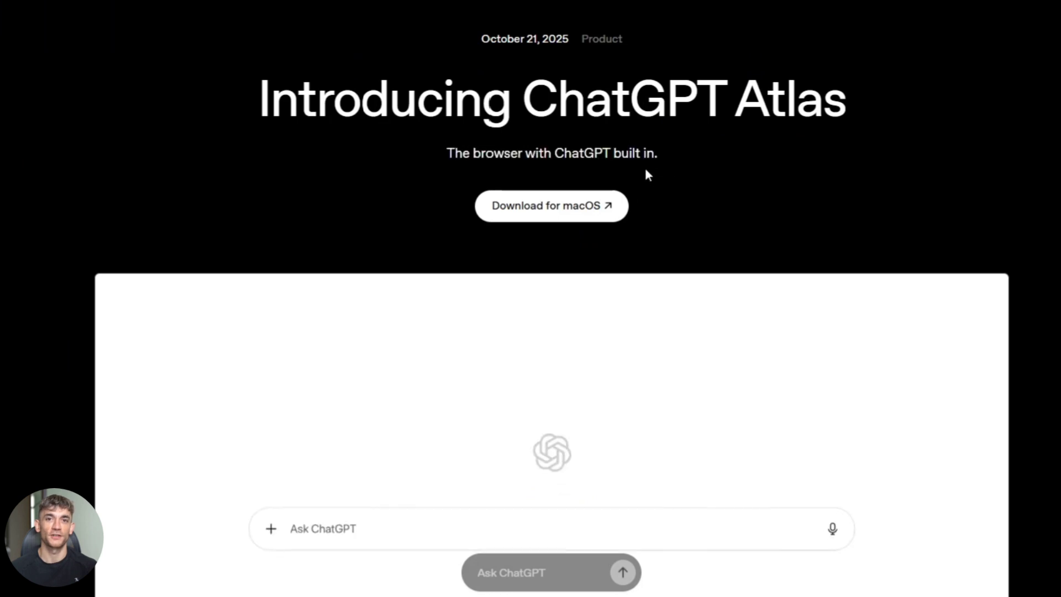
Scroll the article, then enter vrbo.com in a new Atlas tab's address box to load the site
{"action": "scroll", "coordinate": [646, 173], "scroll_direction": "down", "scroll_amount": 10}
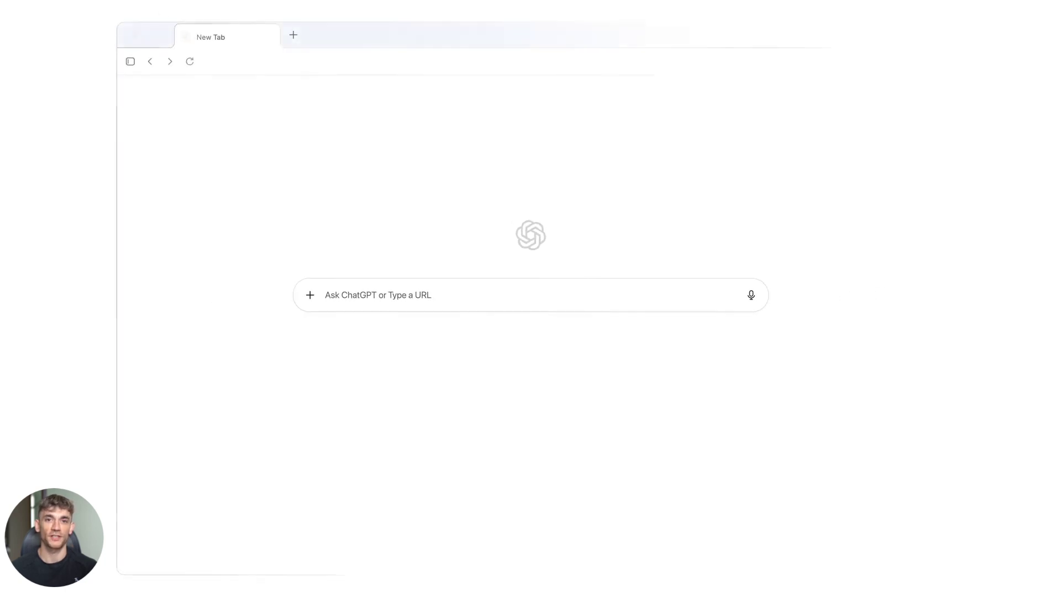
{"action": "type", "text": "vrbo.com"}
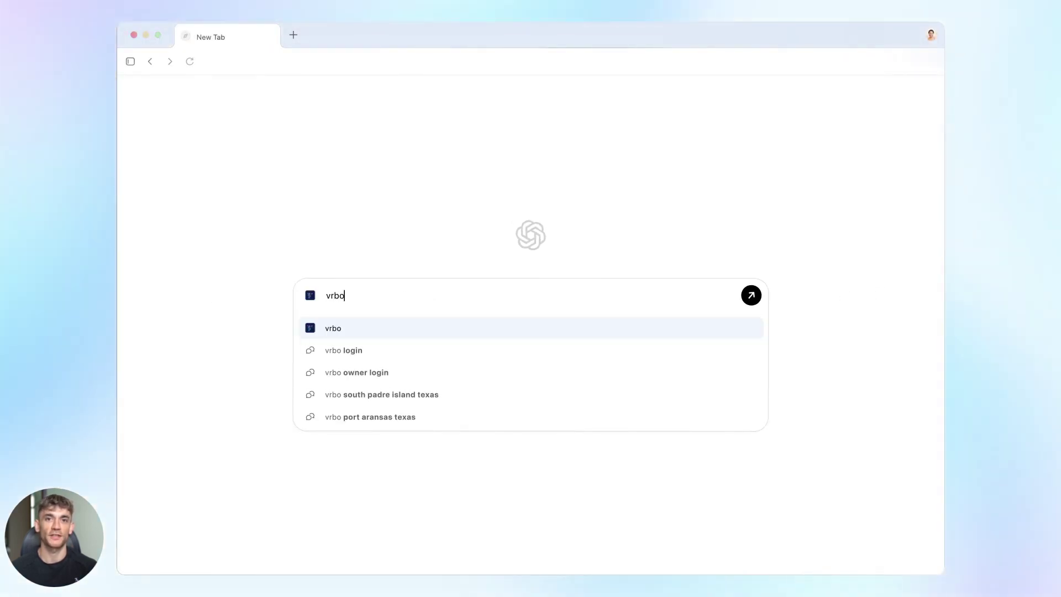
{"action": "left_click", "coordinate": [751, 302]}
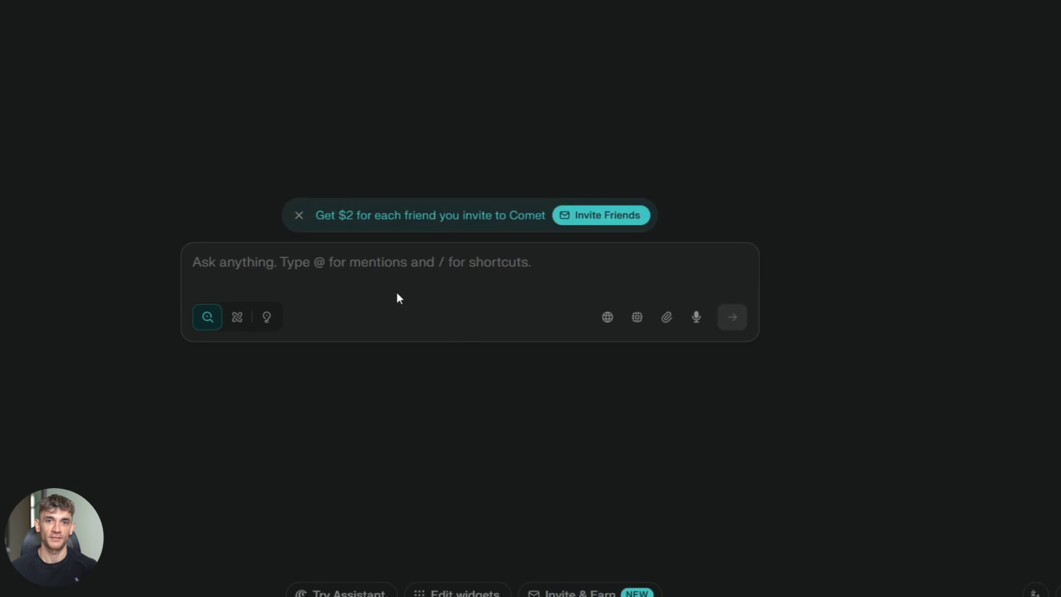
Run the Comet Assistant suggestion to find this week's double-booked meetings and suggest new times
{"action": "left_click", "coordinate": [349, 264]}
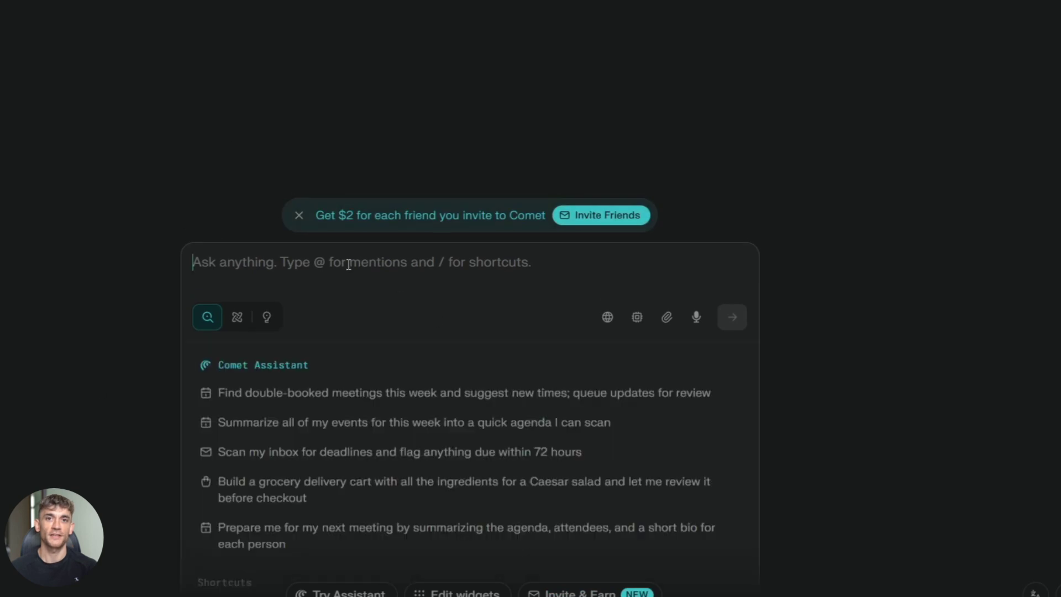
{"action": "left_click", "coordinate": [317, 395]}
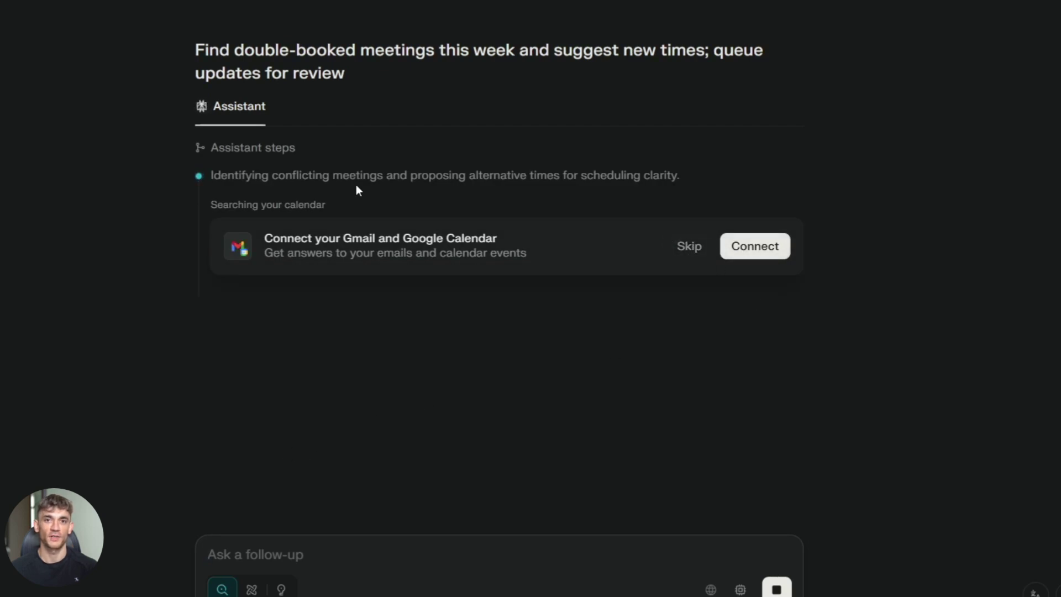
{"action": "key", "text": "ctrl+t"}
Highlight the 'Get work done for you' heading, its ChatGPT agent paragraphs, and the dinner party recipe example
{"action": "left_click_drag", "start_coordinate": [282, 135], "coordinate": [515, 141]}
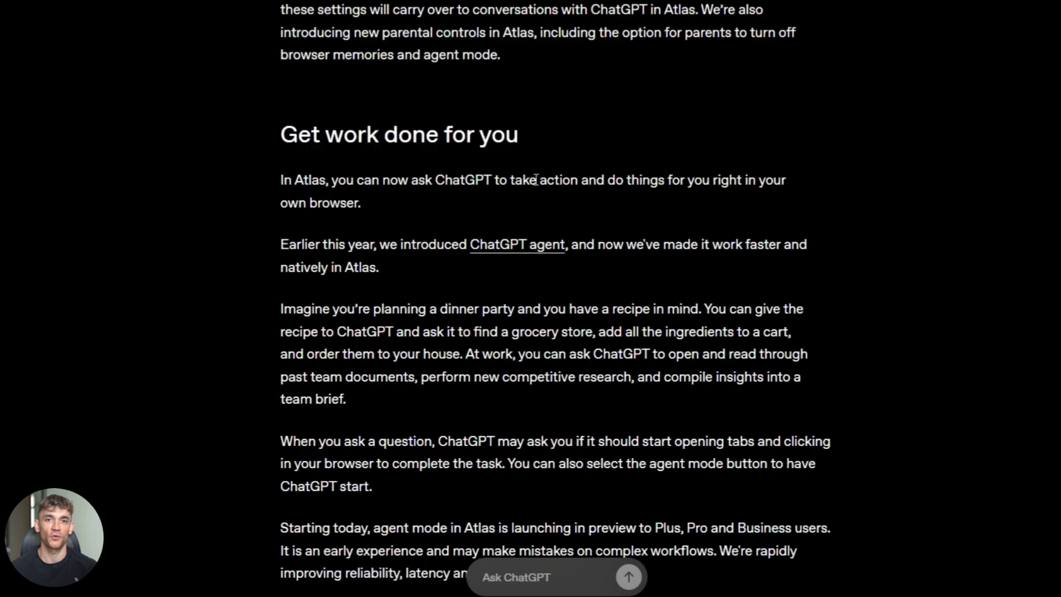
{"action": "triple_click", "coordinate": [534, 180]}
{"action": "triple_click", "coordinate": [333, 247]}
{"action": "left_click", "coordinate": [500, 243]}
{"action": "scroll", "coordinate": [322, 221], "scroll_direction": "down", "scroll_amount": 2}
{"action": "left_click_drag", "start_coordinate": [314, 237], "coordinate": [418, 288]}
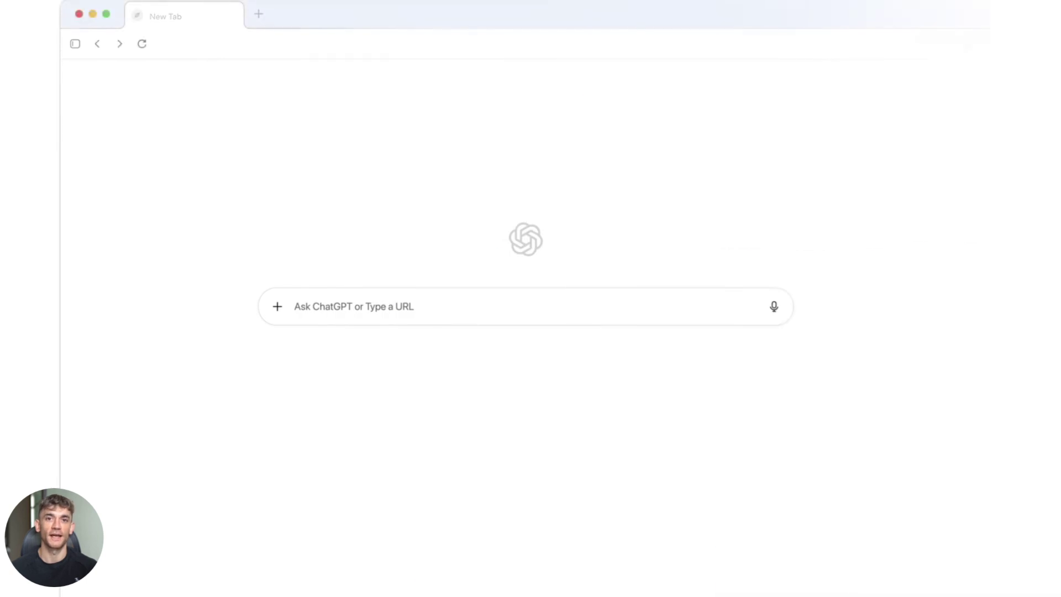
Go to vrbo.com and ask ChatGPT beside the listing about good hiking trails nearby
{"action": "type", "text": "vr"}
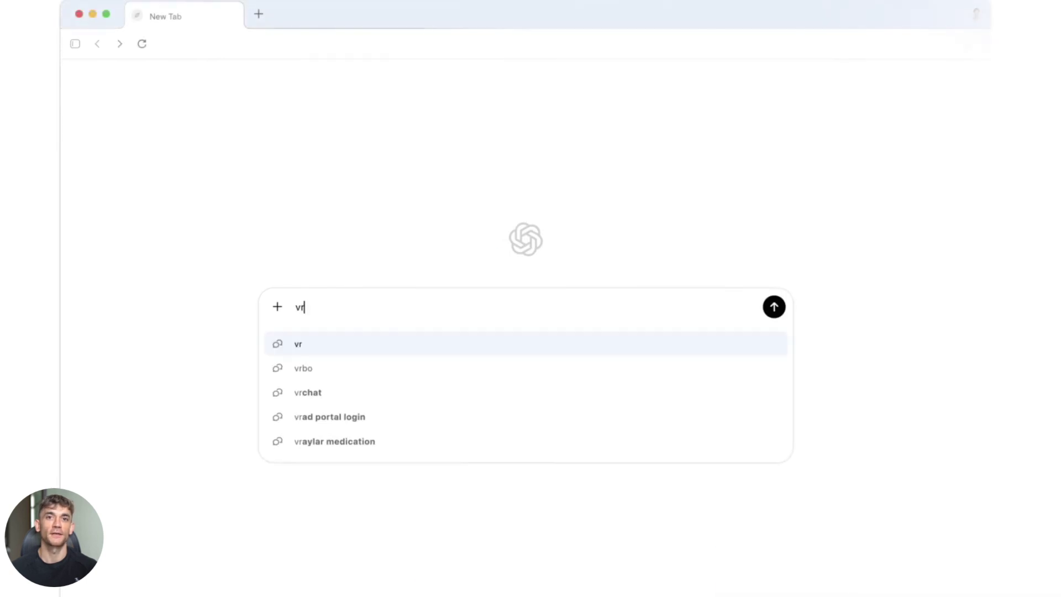
{"action": "type", "text": "bo.com"}
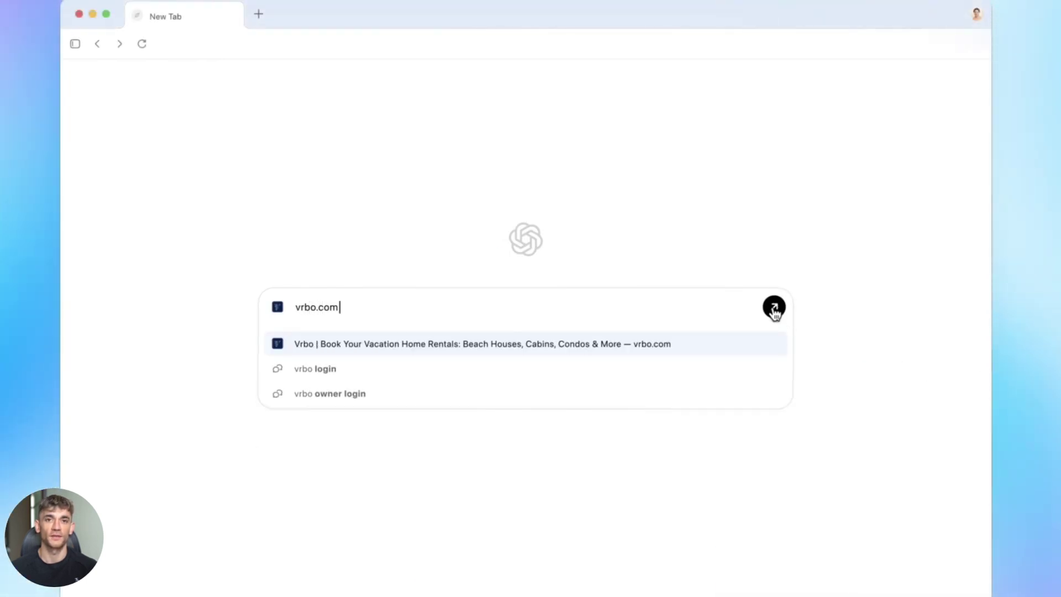
{"action": "left_click", "coordinate": [774, 307]}
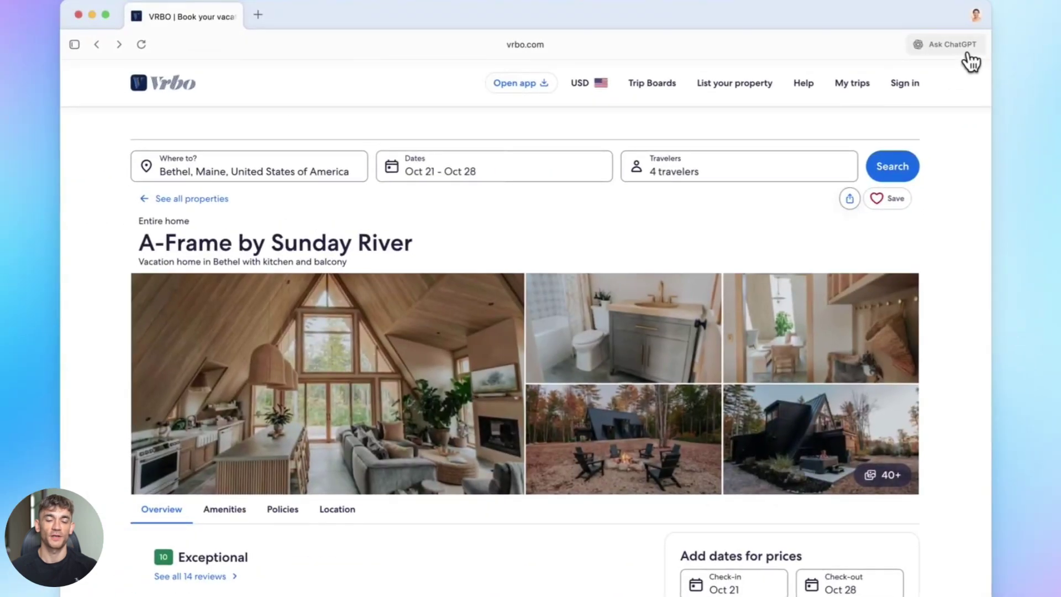
{"action": "left_click", "coordinate": [967, 53]}
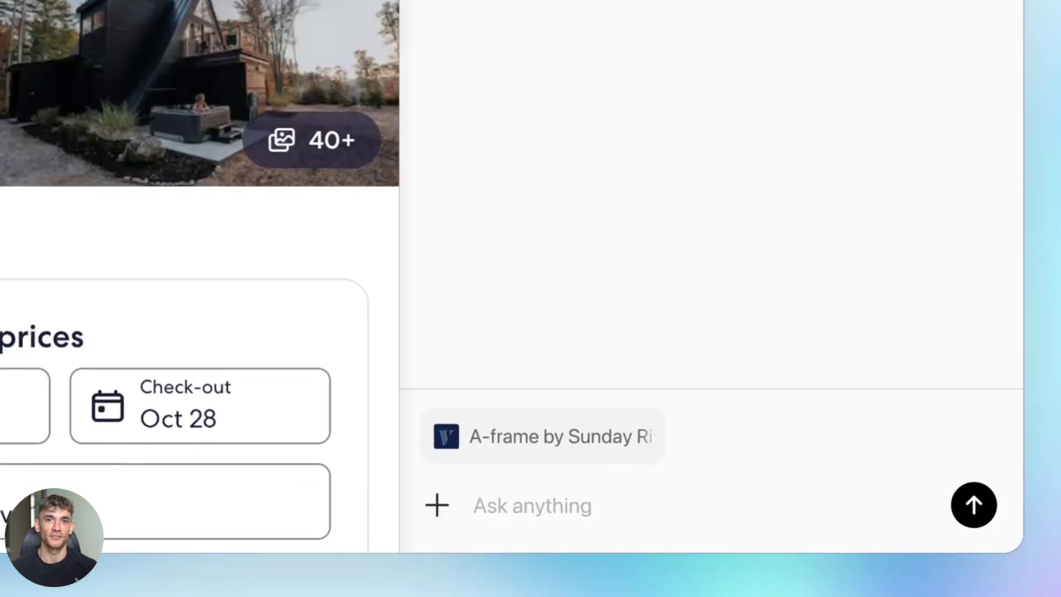
{"action": "type", "text": "Are there g"}
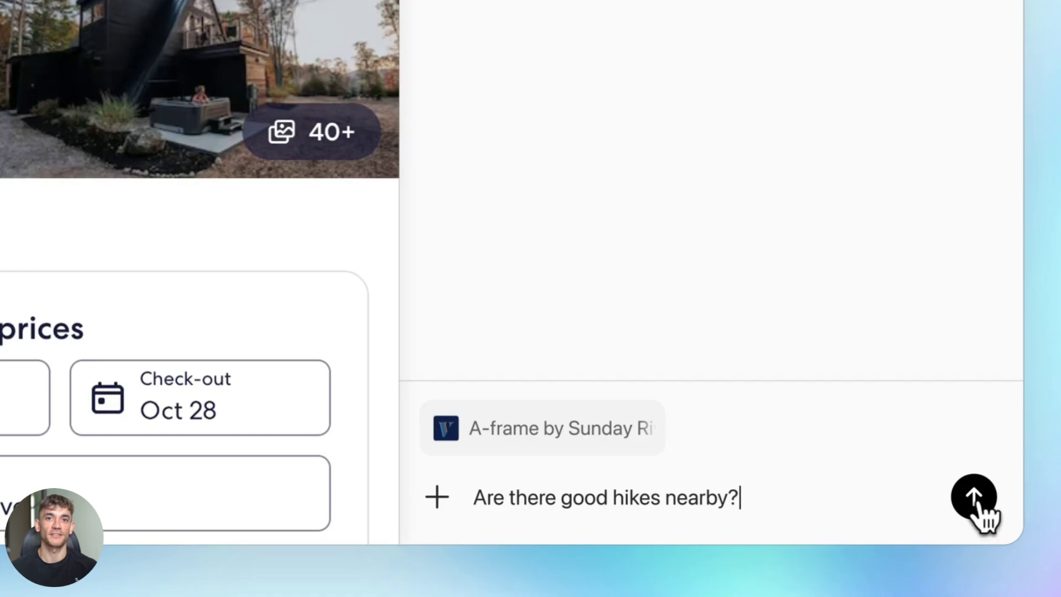
{"action": "left_click", "coordinate": [976, 501]}
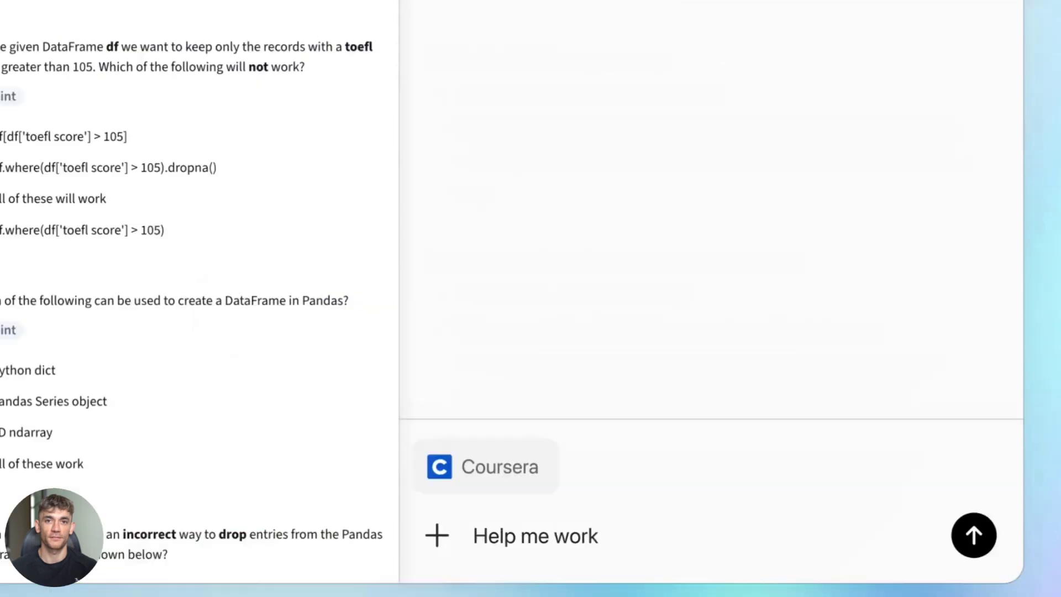
{"action": "type", "text": "through pro"}
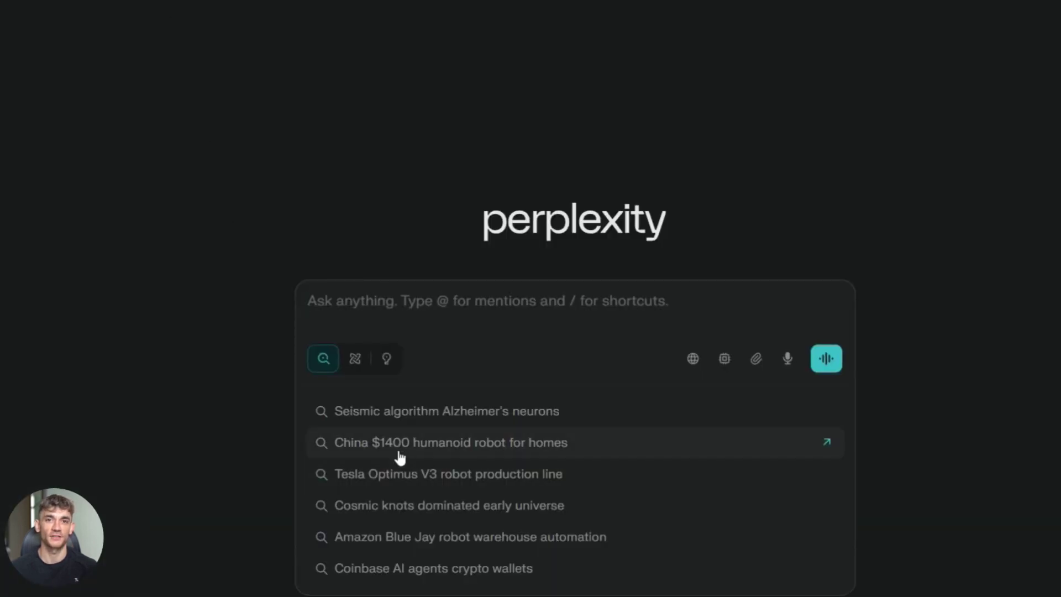
Open the Cosmic knots results, then search 'Find me 10 best fitness blogs' in Perplexity
{"action": "left_click", "coordinate": [376, 507]}
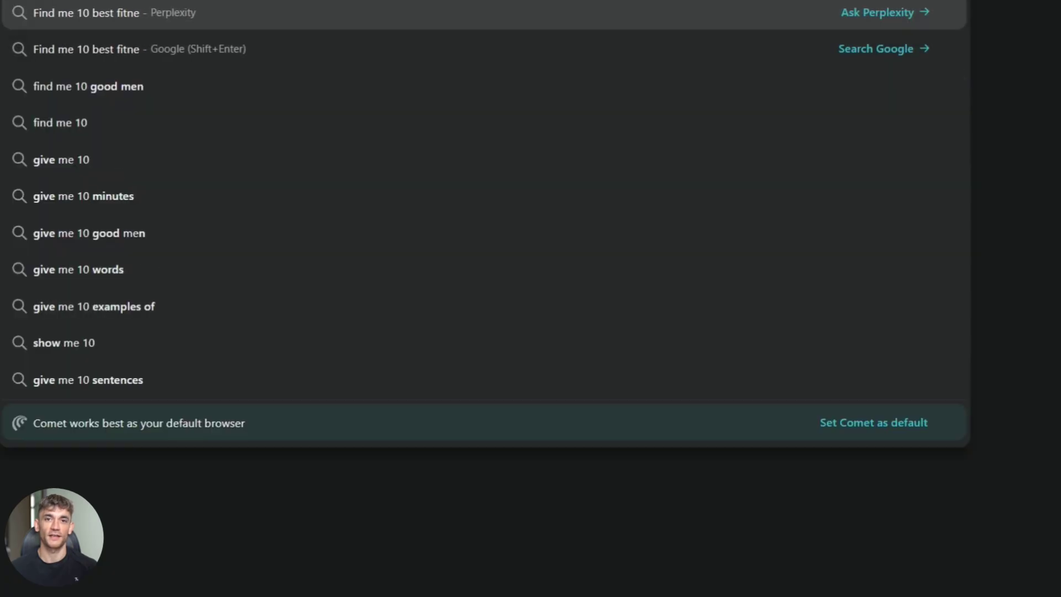
{"action": "type", "text": "st fitness blogs"}
{"action": "key", "text": "Return"}
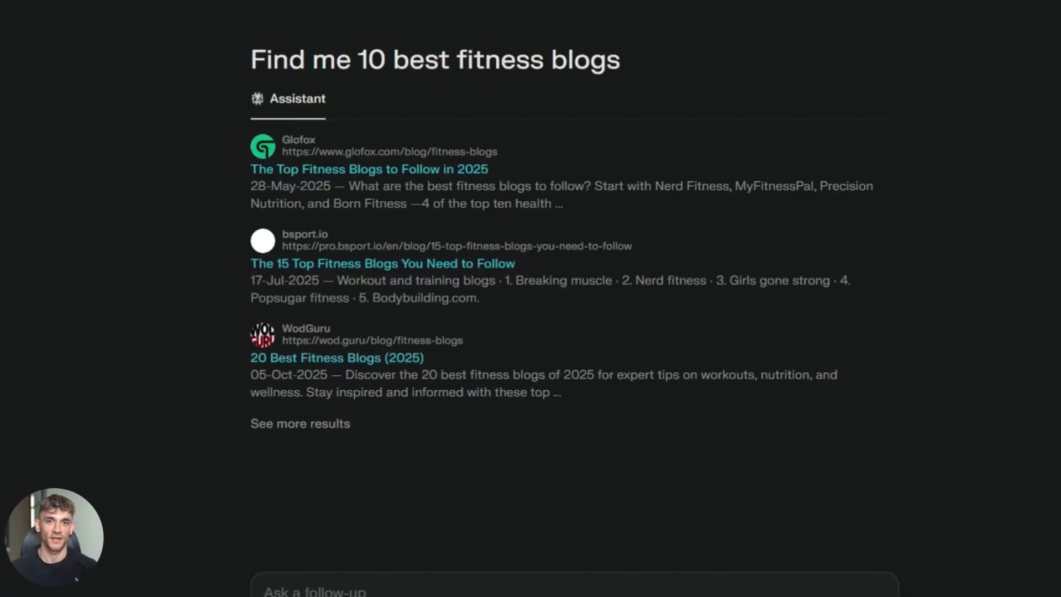
Scroll through the fitness blog results, then show the Email use-case demo on Comet's promo page
{"action": "scroll", "coordinate": [402, 319], "scroll_direction": "down", "scroll_amount": 4}
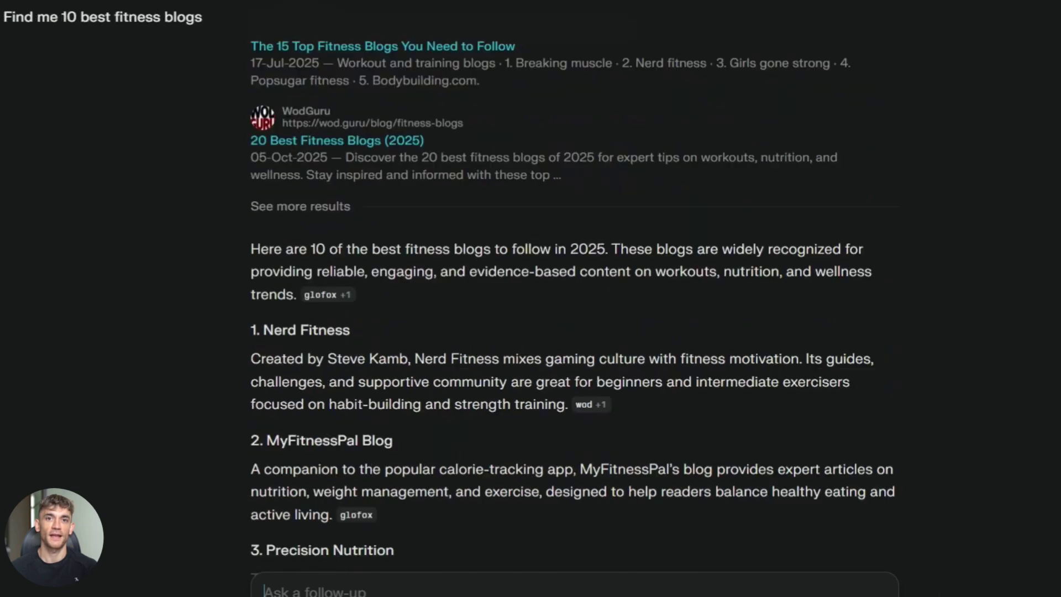
{"action": "scroll", "coordinate": [412, 221], "scroll_direction": "down", "scroll_amount": 10}
{"action": "scroll", "coordinate": [433, 307], "scroll_direction": "up", "scroll_amount": 3}
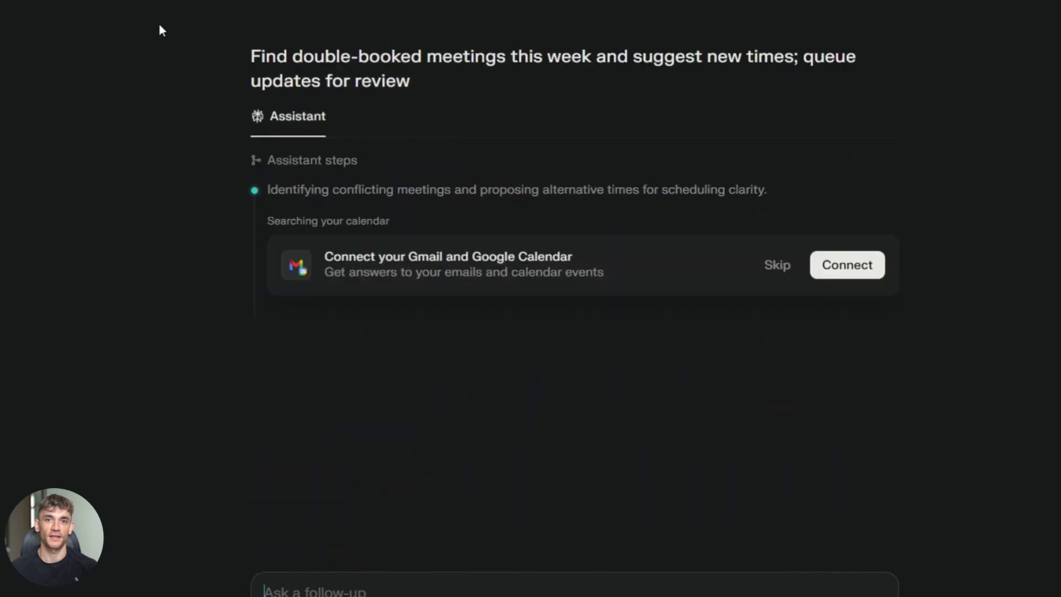
{"action": "scroll", "coordinate": [512, 236], "scroll_direction": "down", "scroll_amount": 8}
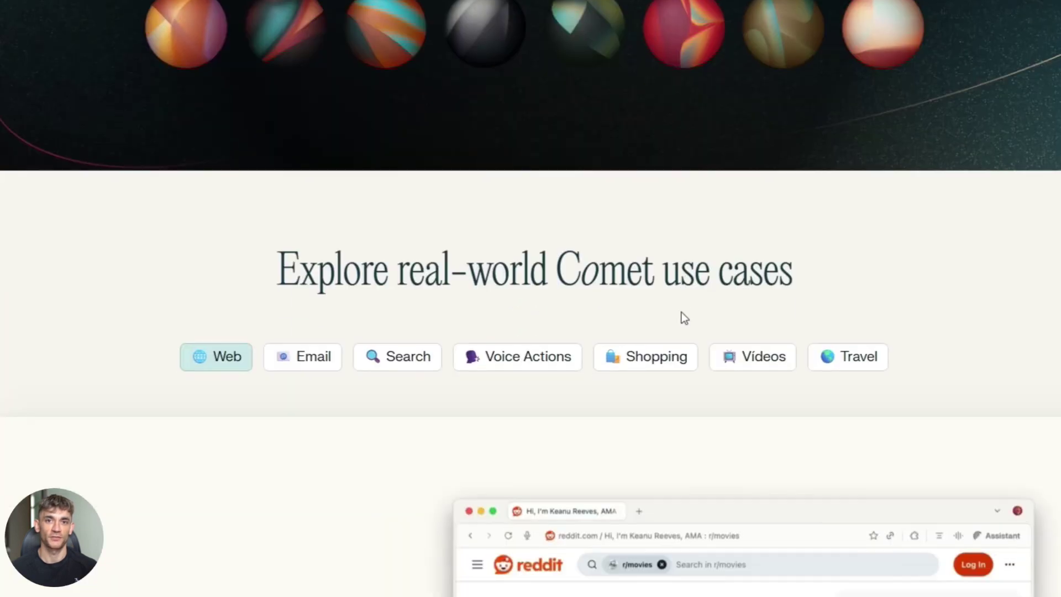
{"action": "scroll", "coordinate": [374, 282], "scroll_direction": "down", "scroll_amount": 5}
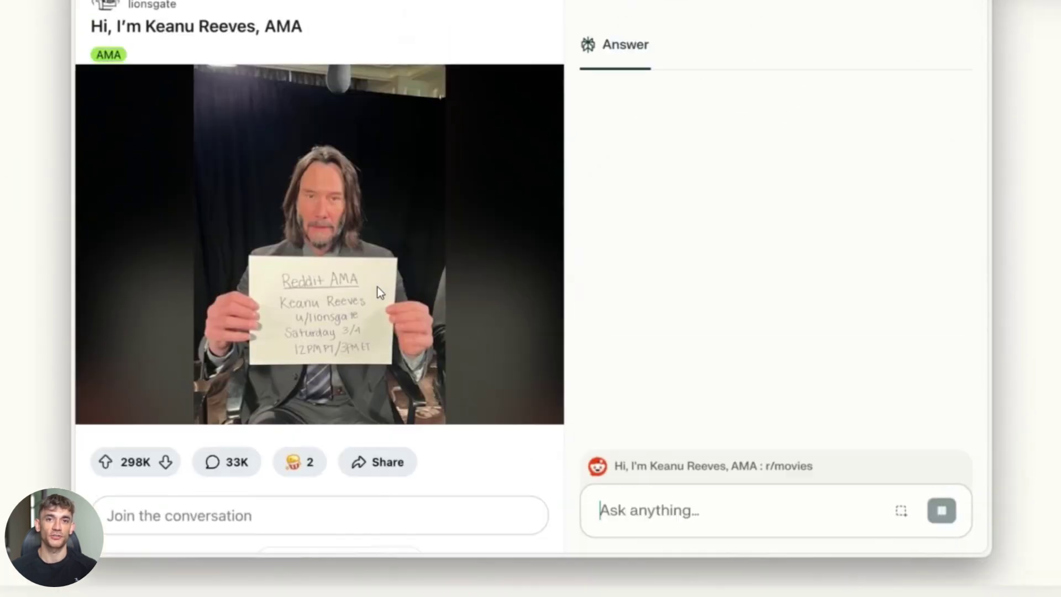
{"action": "scroll", "coordinate": [303, 134], "scroll_direction": "up", "scroll_amount": 3}
{"action": "left_click", "coordinate": [308, 94]}
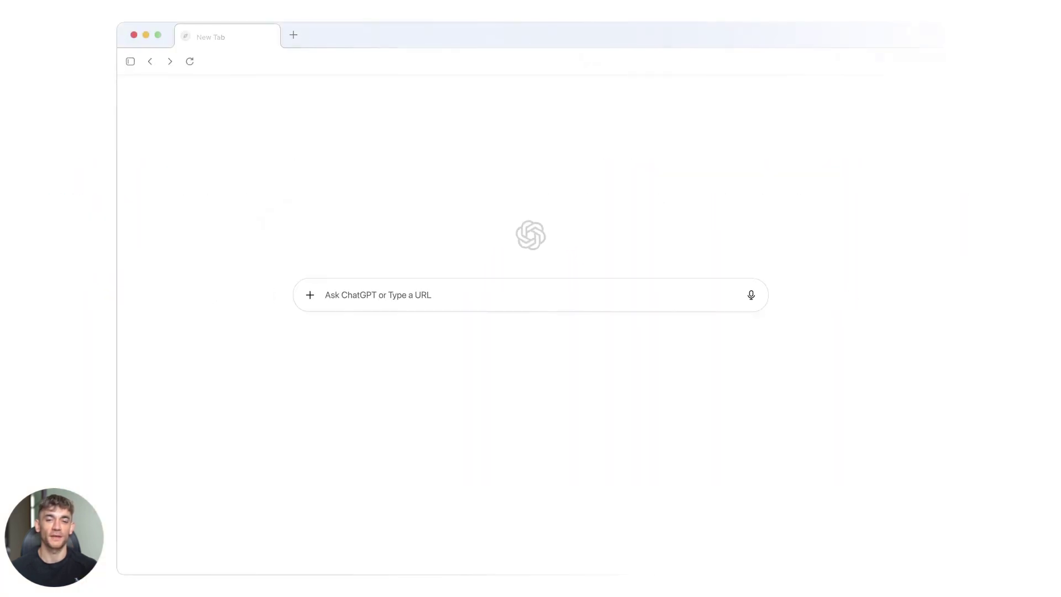
Open vrbo and ask ChatGPT beside the listing whether there are hikes nearby
{"action": "type", "text": "vrbo"}
{"action": "key", "text": "Return"}
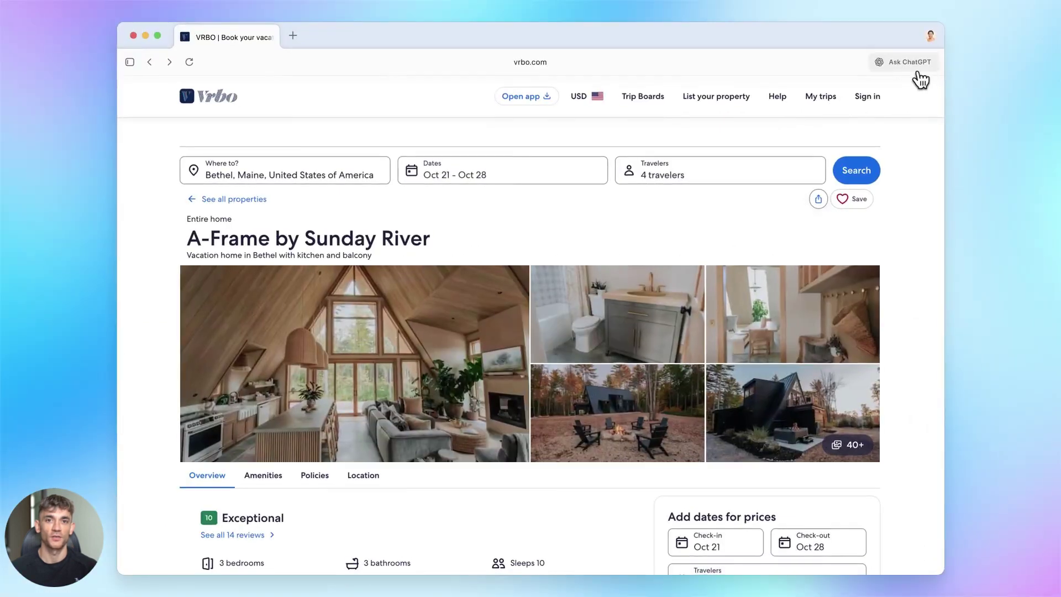
{"action": "left_click", "coordinate": [922, 70]}
{"action": "type", "text": "Are the"}
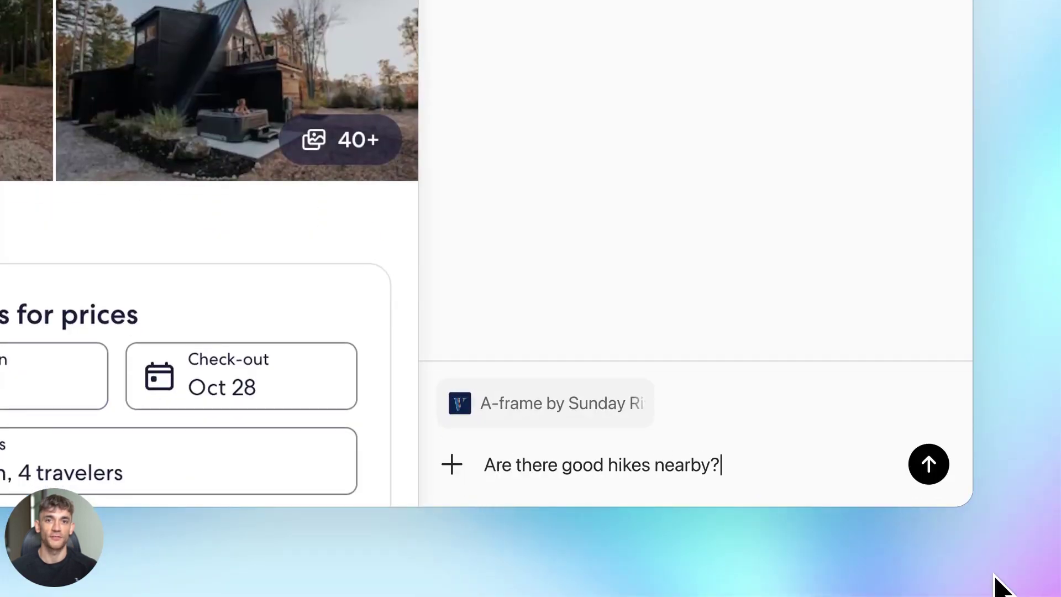
{"action": "key", "text": "Return"}
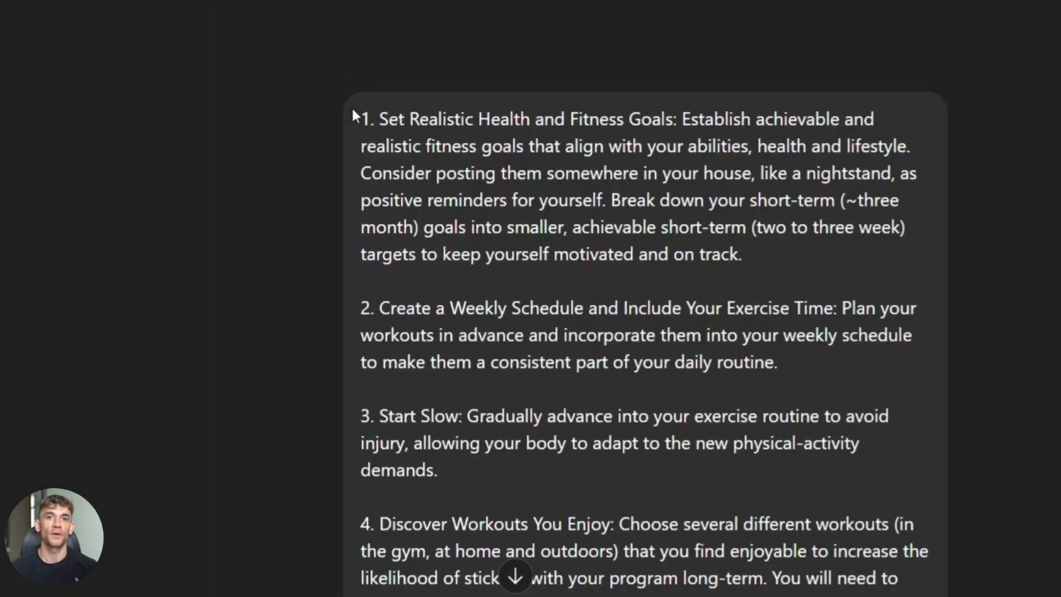
Highlight the first tip and scroll through ChatGPT's beginner-friendly rewrite of the 25 fitness tips
{"action": "left_click_drag", "start_coordinate": [351, 111], "coordinate": [486, 256]}
{"action": "scroll", "coordinate": [56, 171], "scroll_direction": "down", "scroll_amount": 20}
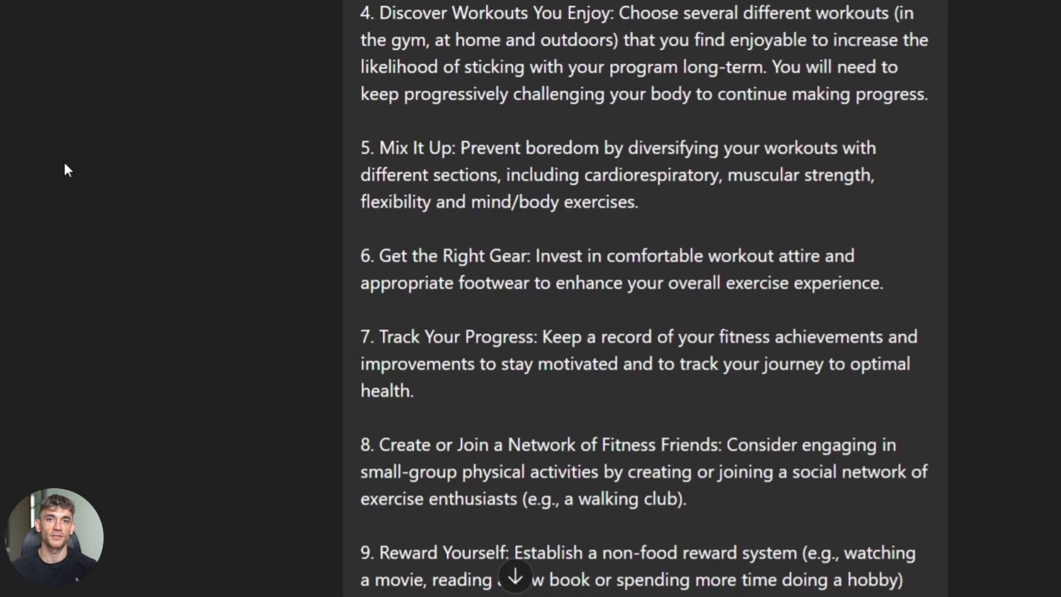
{"action": "scroll", "coordinate": [147, 260], "scroll_direction": "down", "scroll_amount": 15}
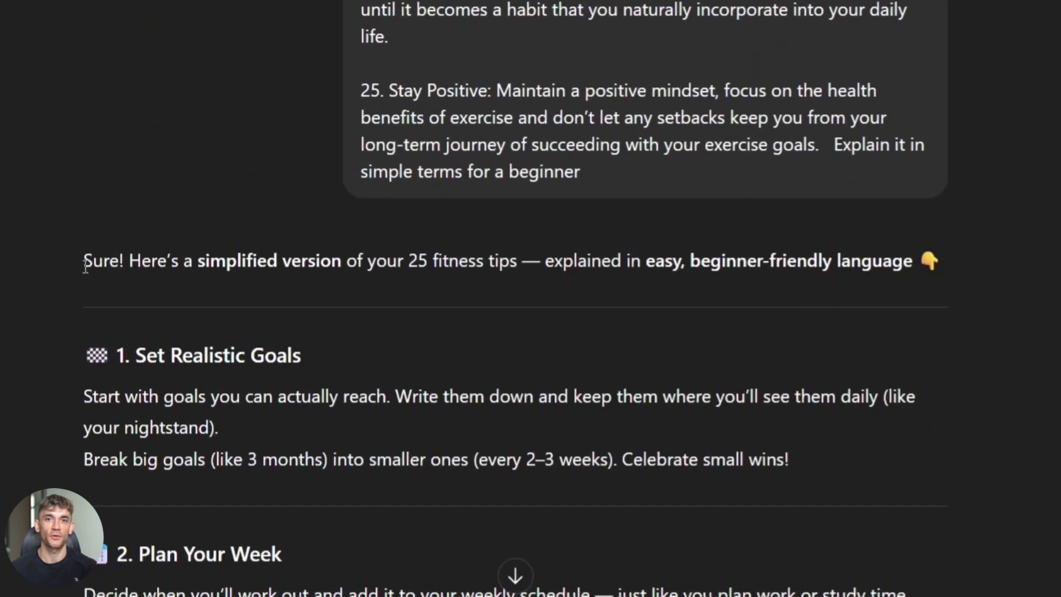
{"action": "scroll", "coordinate": [86, 267], "scroll_direction": "down", "scroll_amount": 3}
{"action": "scroll", "coordinate": [86, 267], "scroll_direction": "down", "scroll_amount": 20}
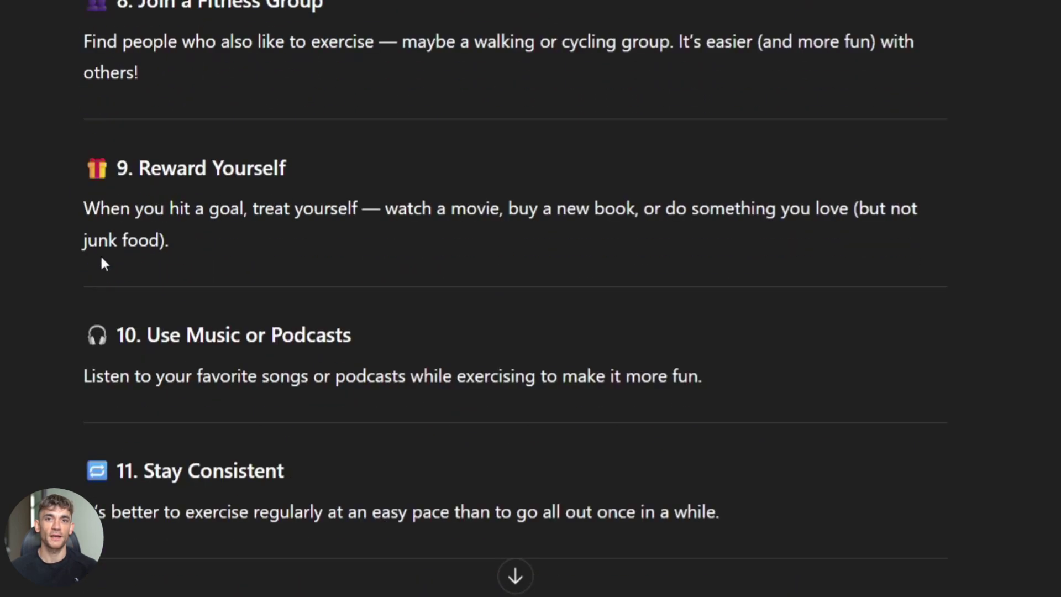
{"action": "scroll", "coordinate": [164, 197], "scroll_direction": "down", "scroll_amount": 3}
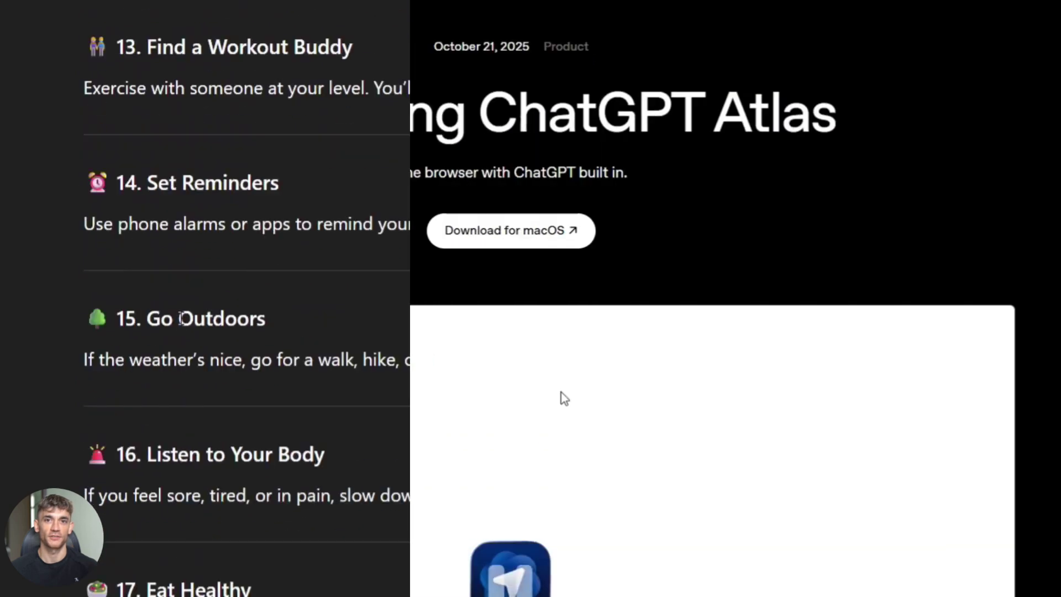
Scroll past the agent mode section, highlighting the launch availability paragraph, down to the author and related cards
{"action": "scroll", "coordinate": [562, 389], "scroll_direction": "down", "scroll_amount": 10}
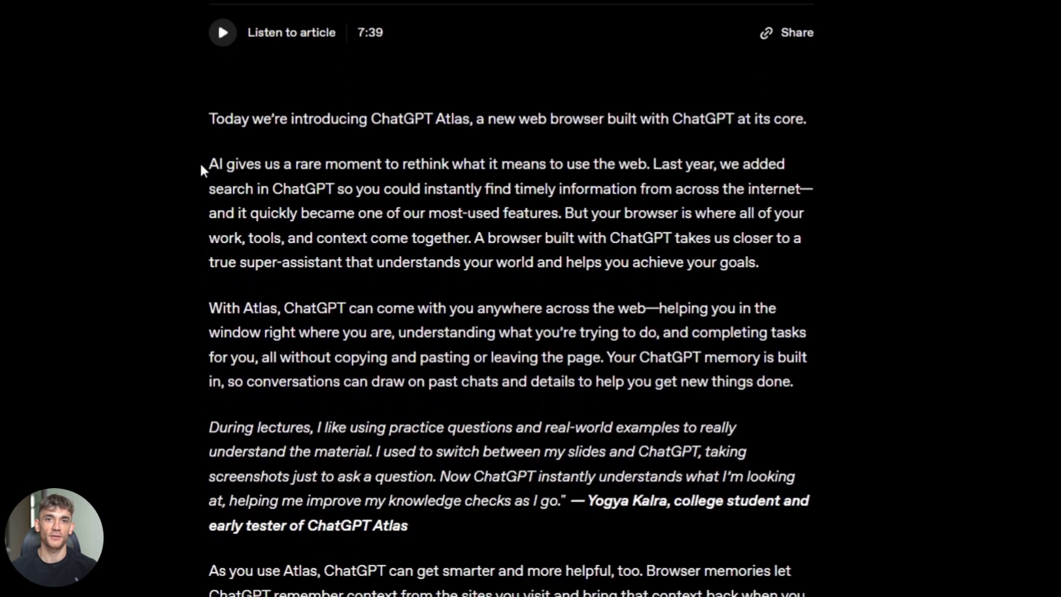
{"action": "scroll", "coordinate": [64, 124], "scroll_direction": "down", "scroll_amount": 12}
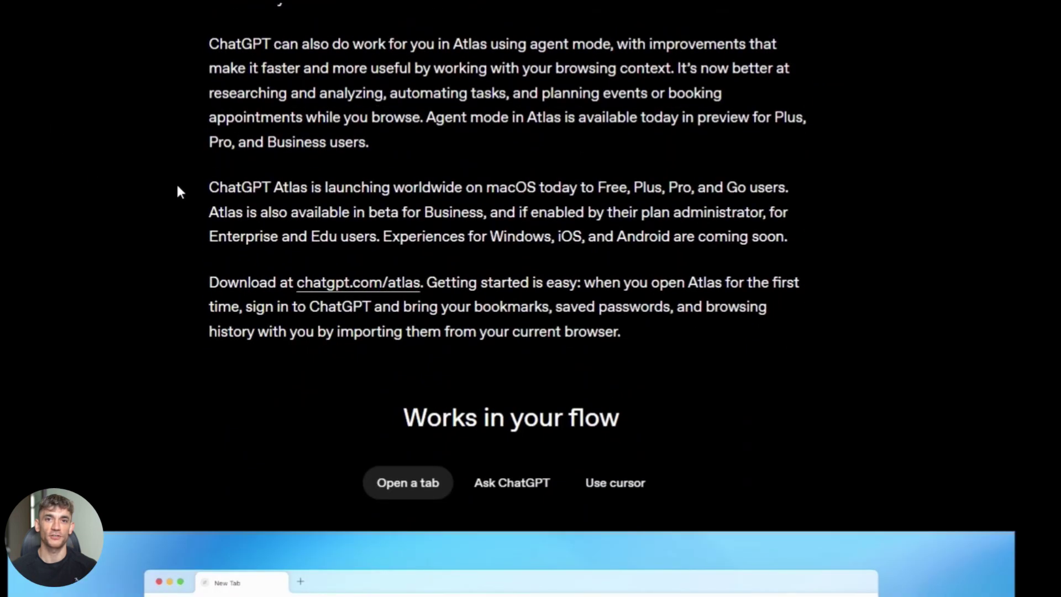
{"action": "left_click_drag", "start_coordinate": [185, 188], "coordinate": [721, 188]}
{"action": "left_click_drag", "start_coordinate": [801, 201], "coordinate": [789, 240]}
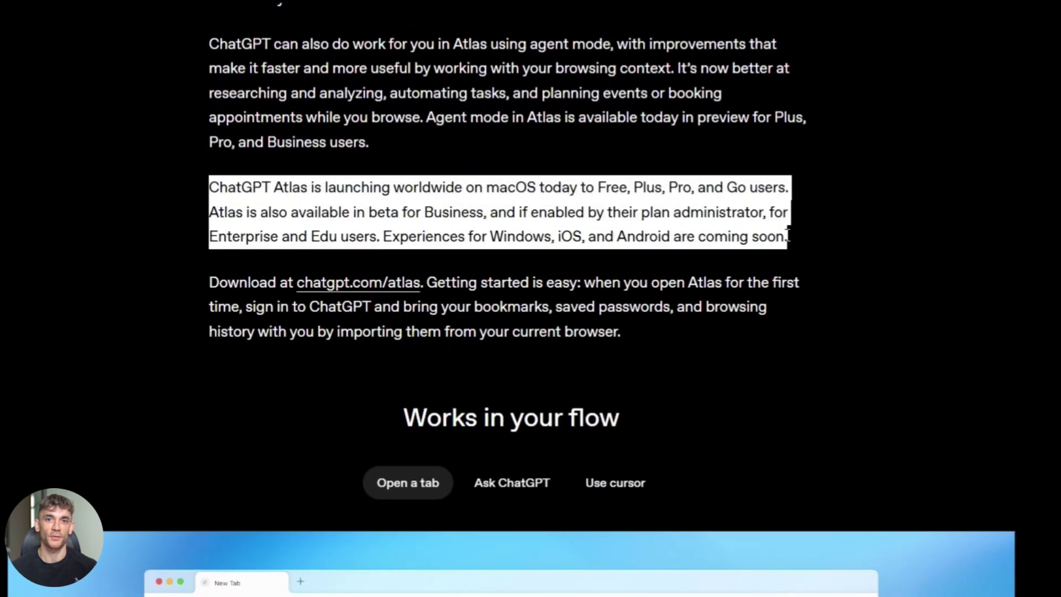
{"action": "left_click", "coordinate": [790, 236]}
{"action": "scroll", "coordinate": [729, 239], "scroll_direction": "down", "scroll_amount": 20}
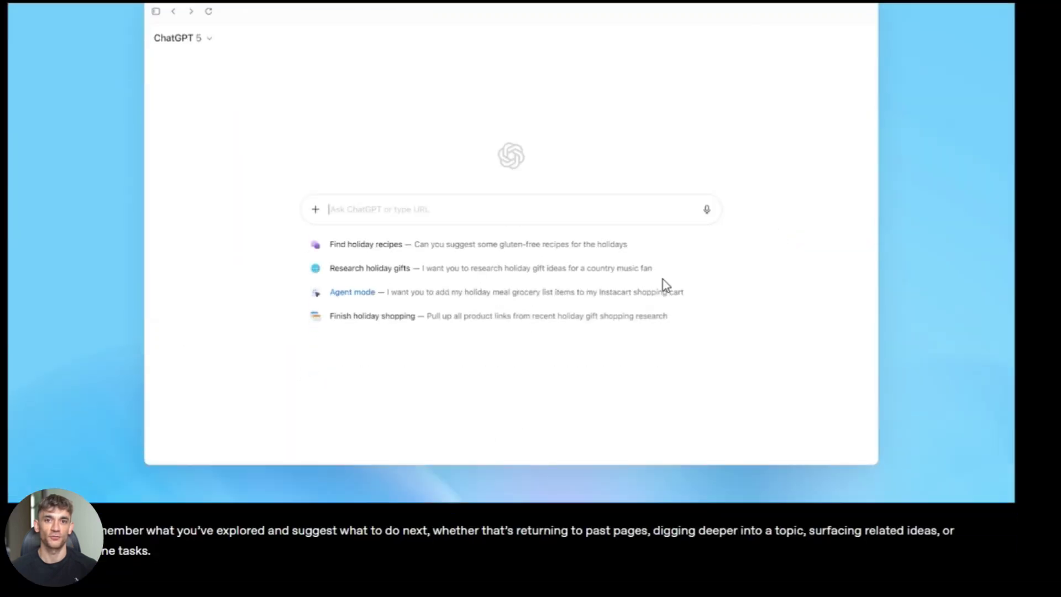
{"action": "scroll", "coordinate": [517, 332], "scroll_direction": "down", "scroll_amount": 20}
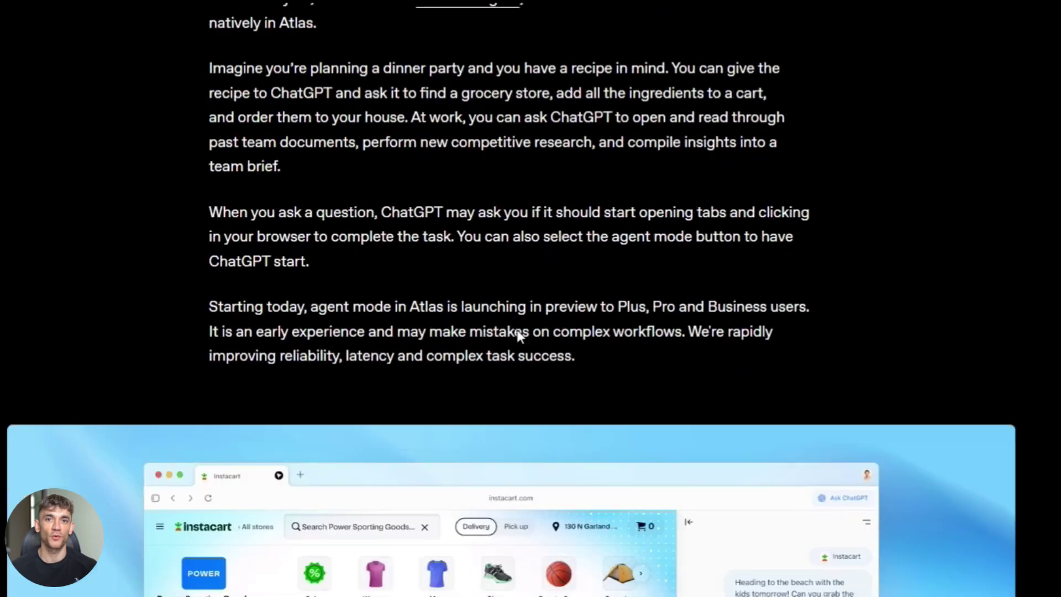
{"action": "scroll", "coordinate": [517, 332], "scroll_direction": "down", "scroll_amount": 20}
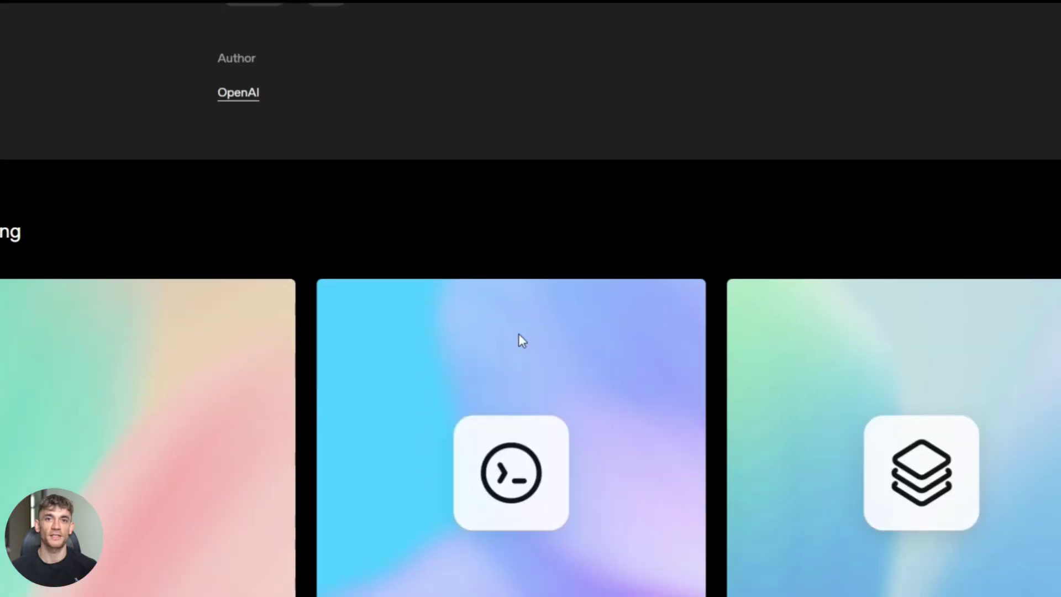
{"action": "scroll", "coordinate": [519, 333], "scroll_direction": "up", "scroll_amount": 15}
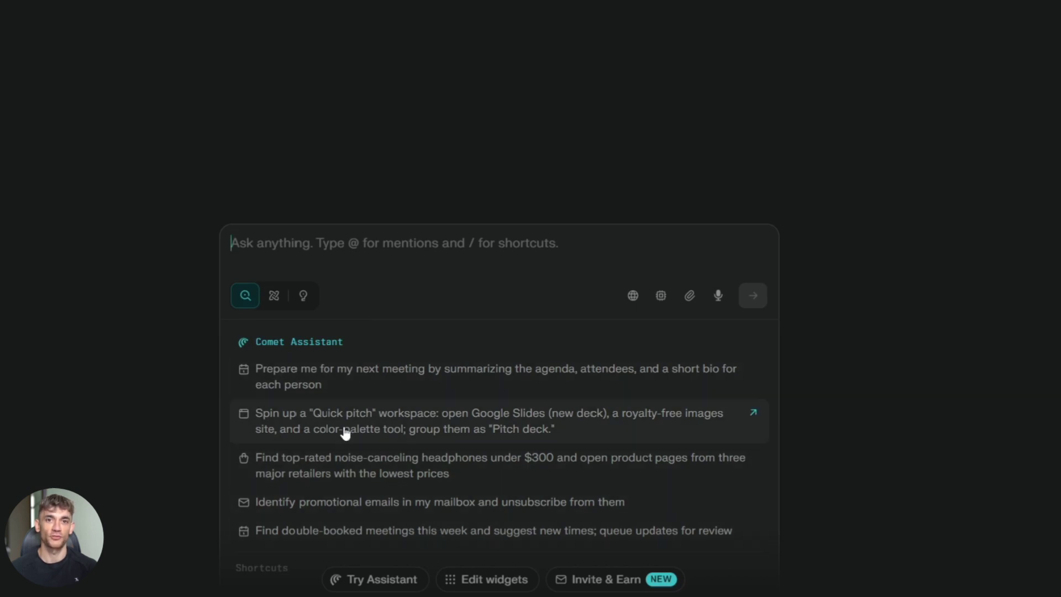
Run the noise-canceling headphones under $300 assistant task, scroll its answer, and start voice mode
{"action": "left_click", "coordinate": [342, 462]}
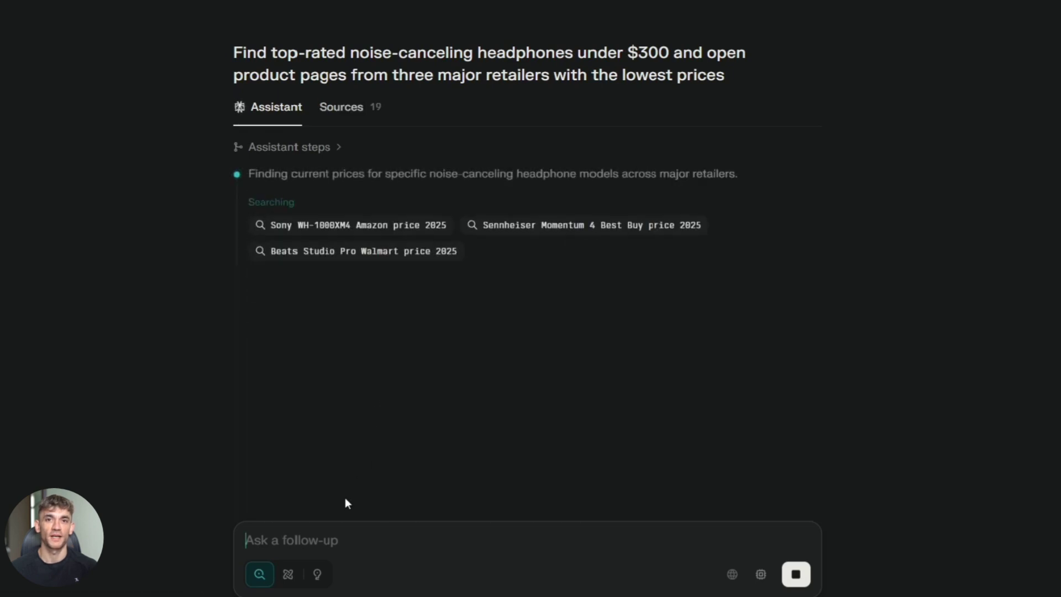
{"action": "scroll", "coordinate": [501, 224], "scroll_direction": "down", "scroll_amount": 1}
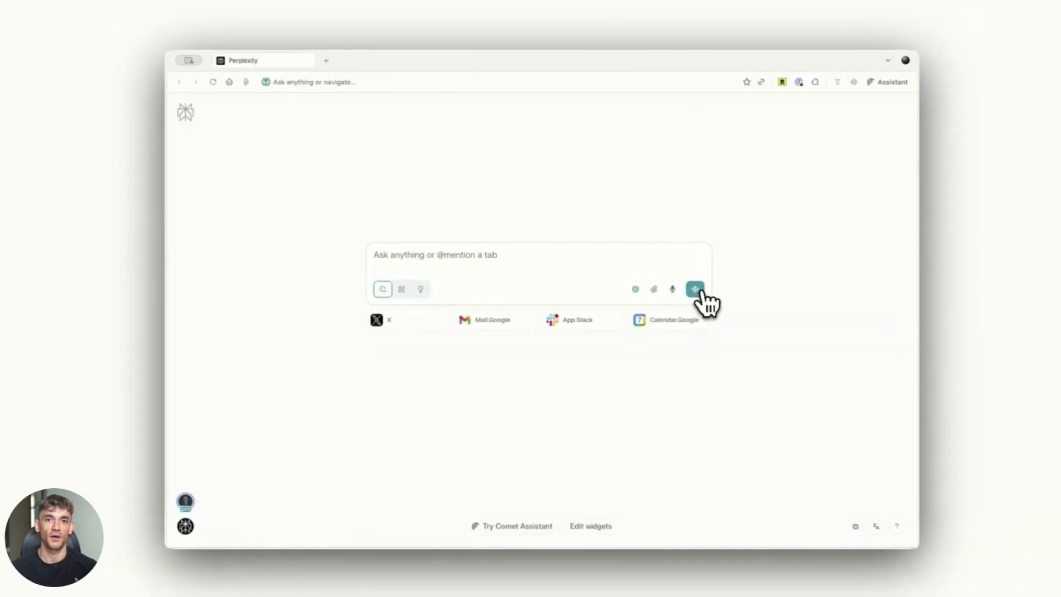
{"action": "left_click", "coordinate": [695, 289]}
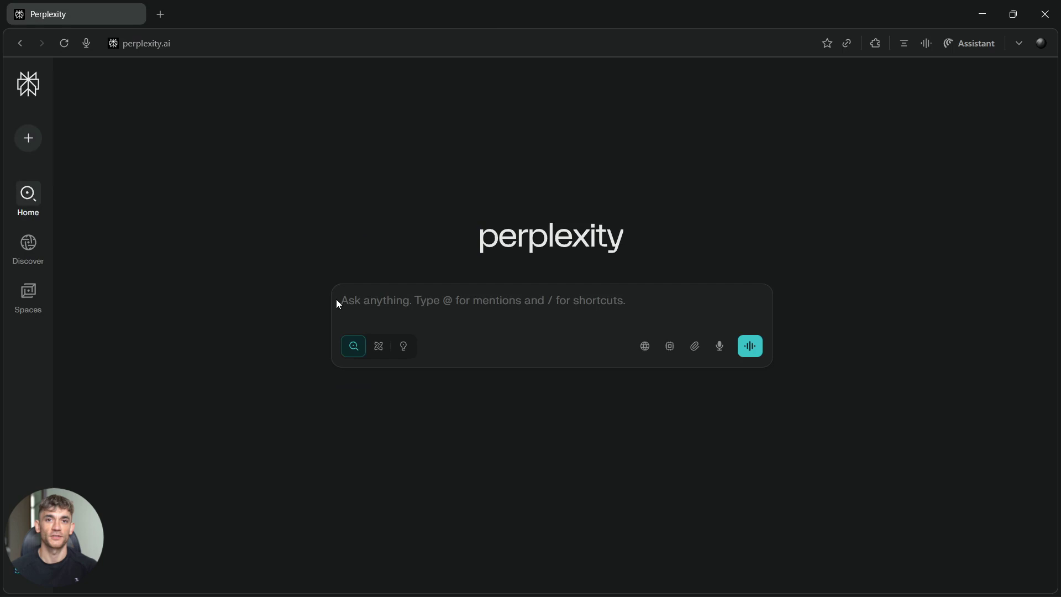
In a new tab, run the double-booked meetings suggestion, then return to the first tab
{"action": "key", "text": "ctrl+t"}
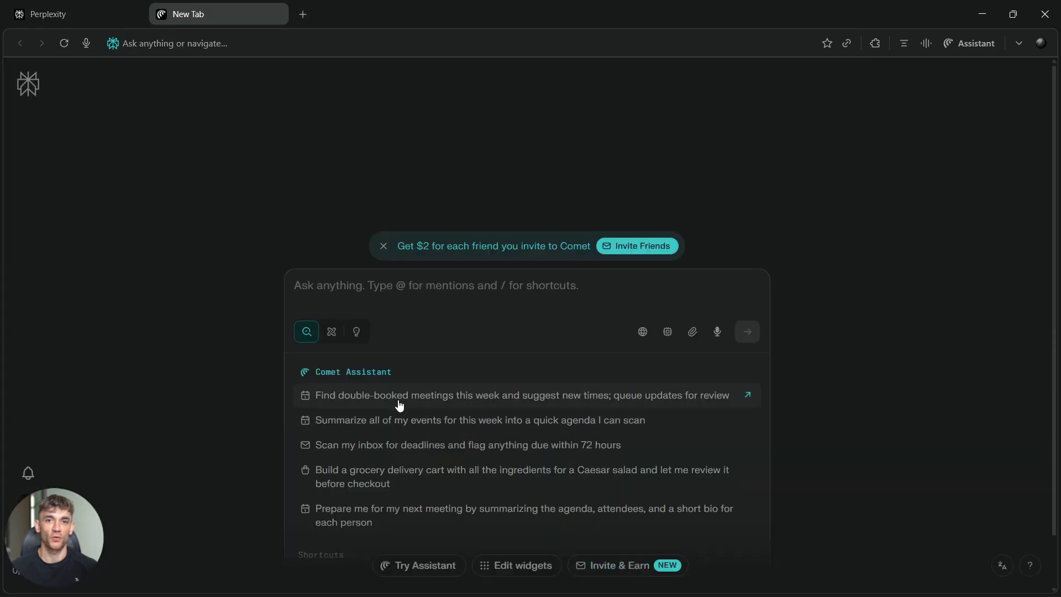
{"action": "left_click", "coordinate": [400, 406]}
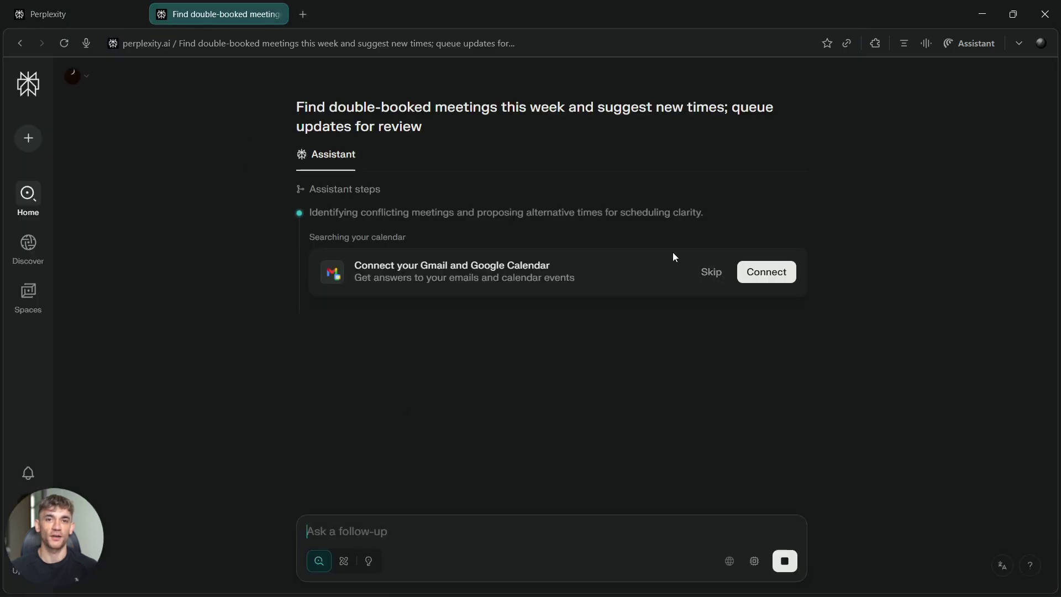
{"action": "key", "text": "ctrl+shift+Tab"}
Open the headphone guide and scroll through its Sony/Sennheiser/Beats comparison table
{"action": "left_click", "coordinate": [450, 388]}
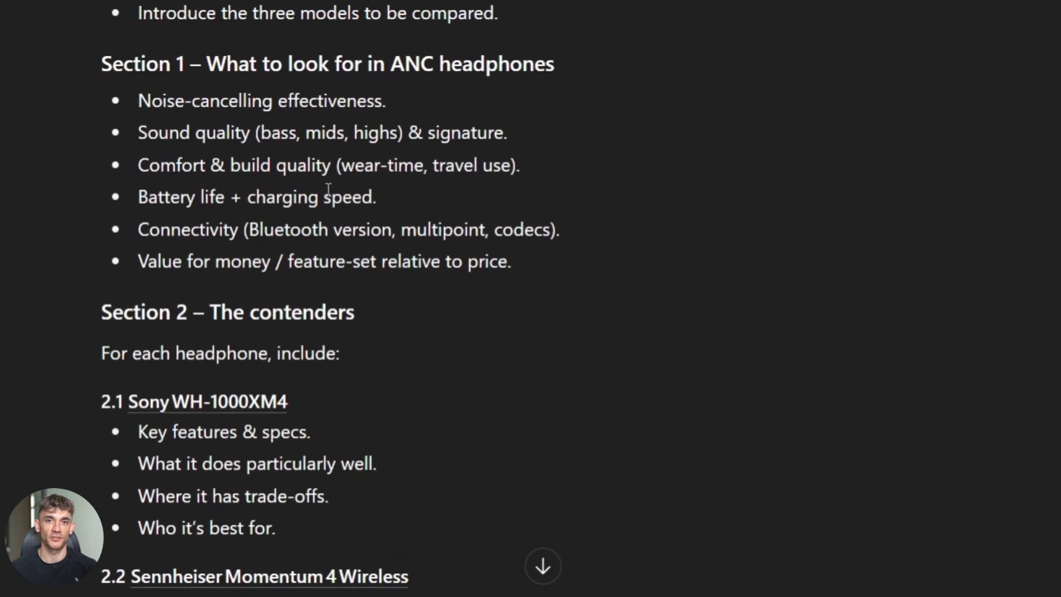
{"action": "scroll", "coordinate": [328, 189], "scroll_direction": "down", "scroll_amount": 20}
{"action": "scroll", "coordinate": [328, 193], "scroll_direction": "down", "scroll_amount": 5}
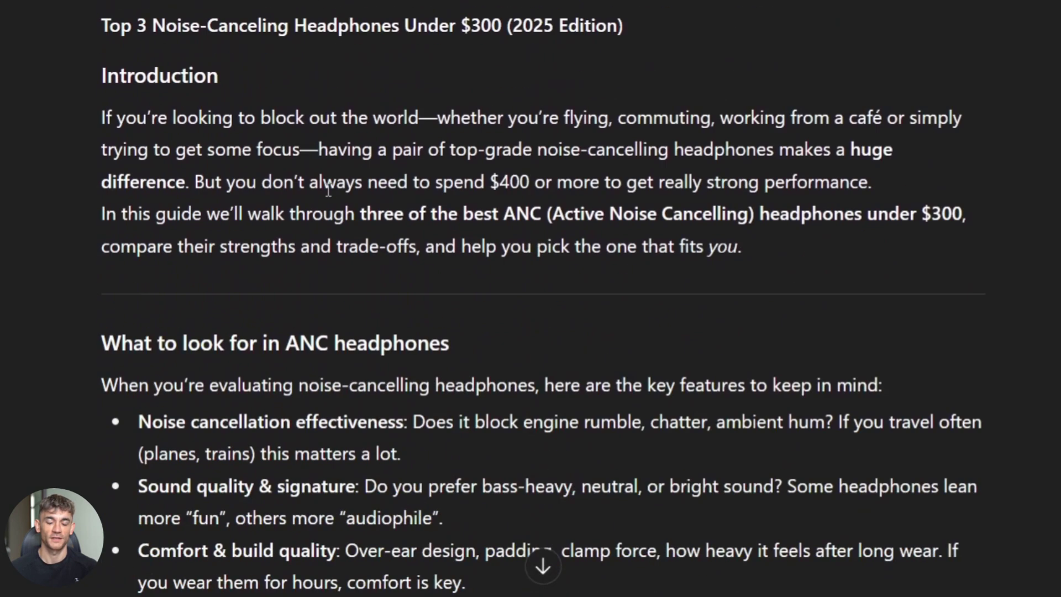
{"action": "scroll", "coordinate": [328, 191], "scroll_direction": "down", "scroll_amount": 20}
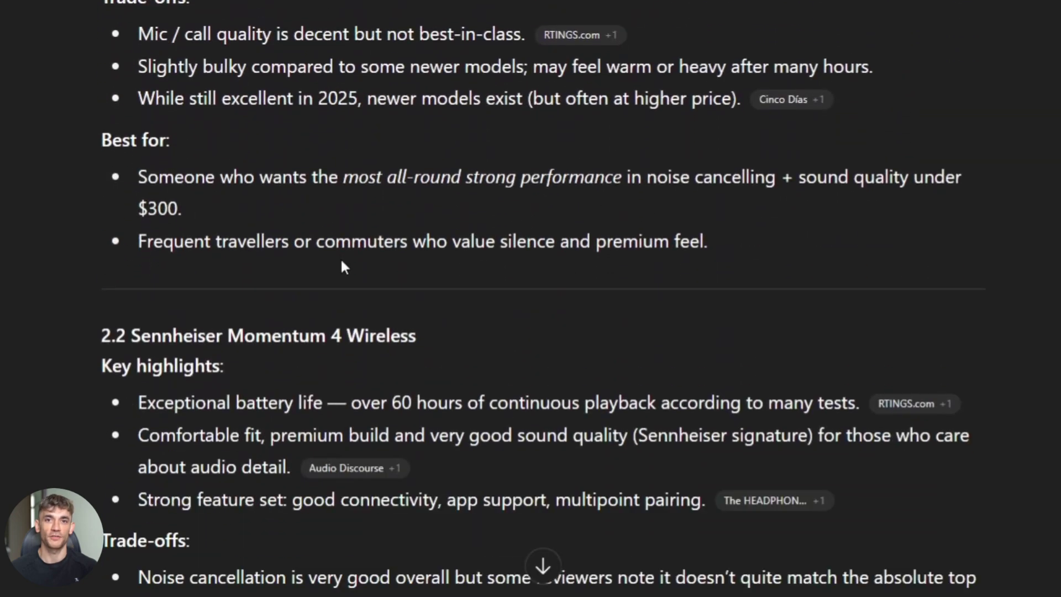
{"action": "scroll", "coordinate": [339, 274], "scroll_direction": "down", "scroll_amount": 8}
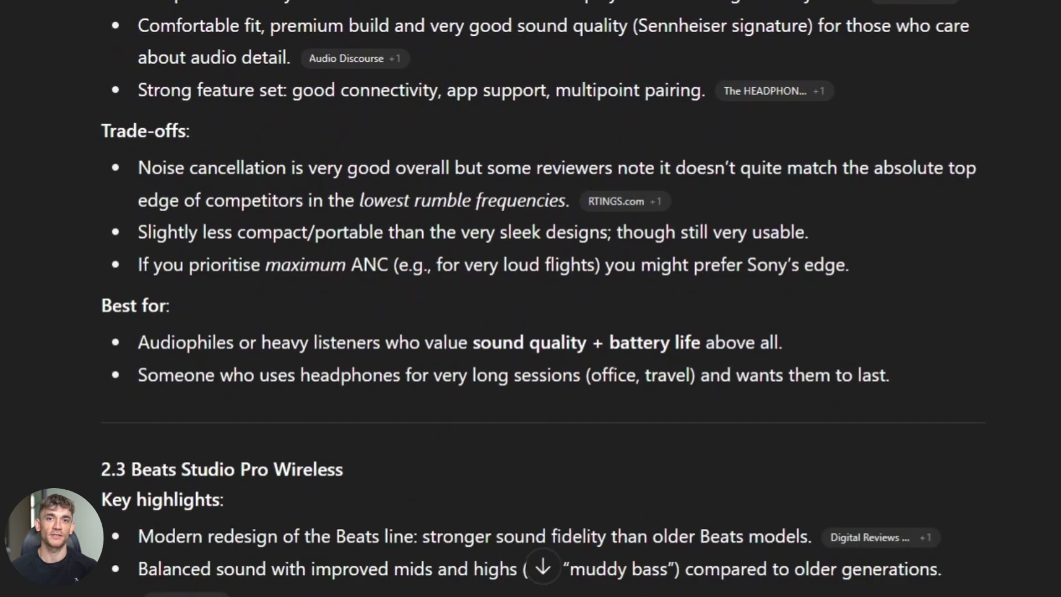
{"action": "scroll", "coordinate": [523, 178], "scroll_direction": "down", "scroll_amount": 15}
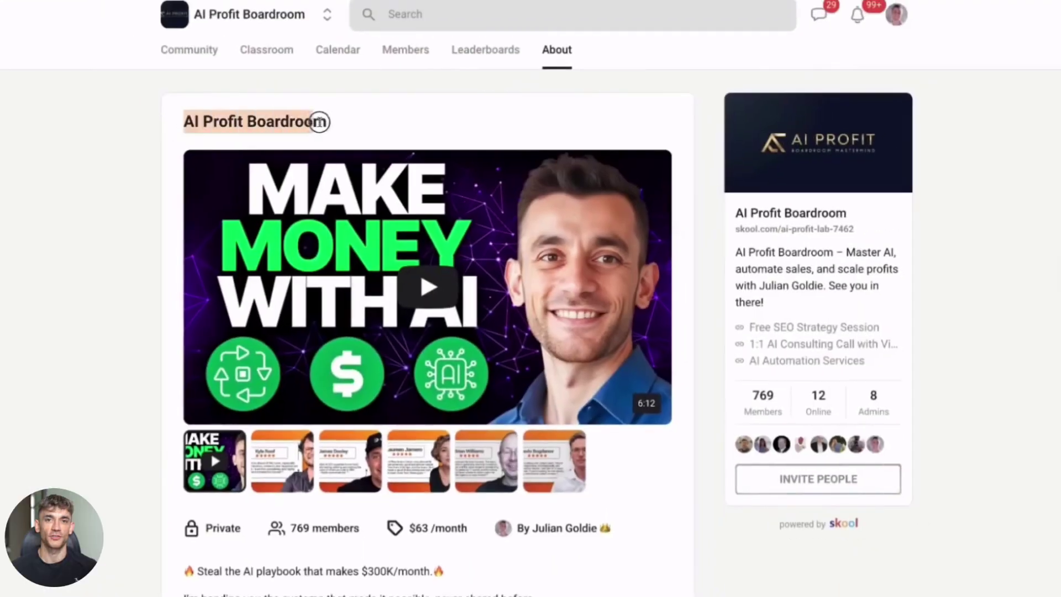
Browse the AI Profit Boardroom Classroom and open the N8N Templates & Workflows course
{"action": "left_click", "coordinate": [374, 122]}
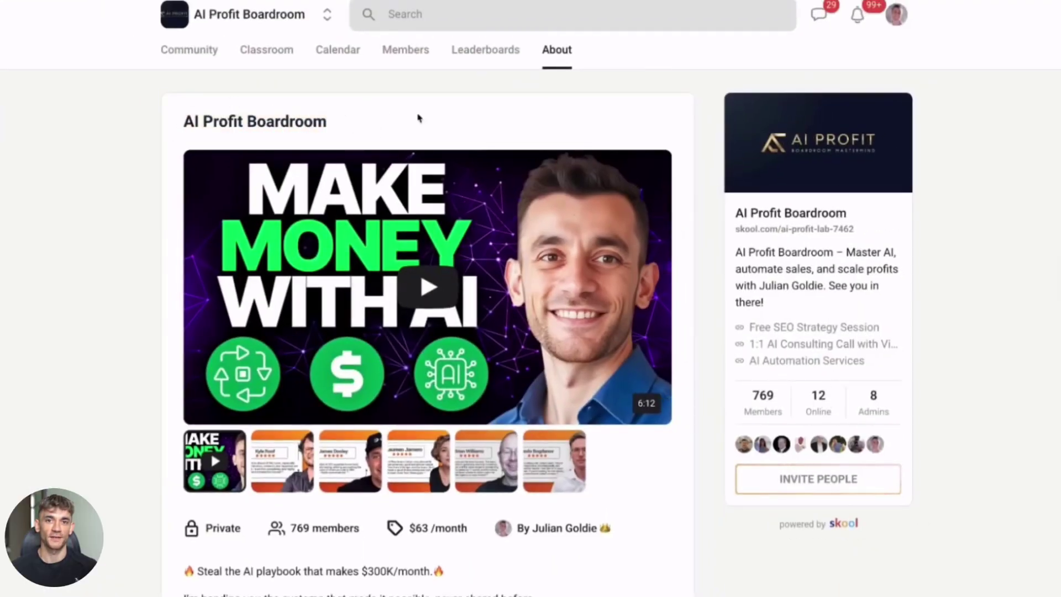
{"action": "left_click", "coordinate": [274, 58]}
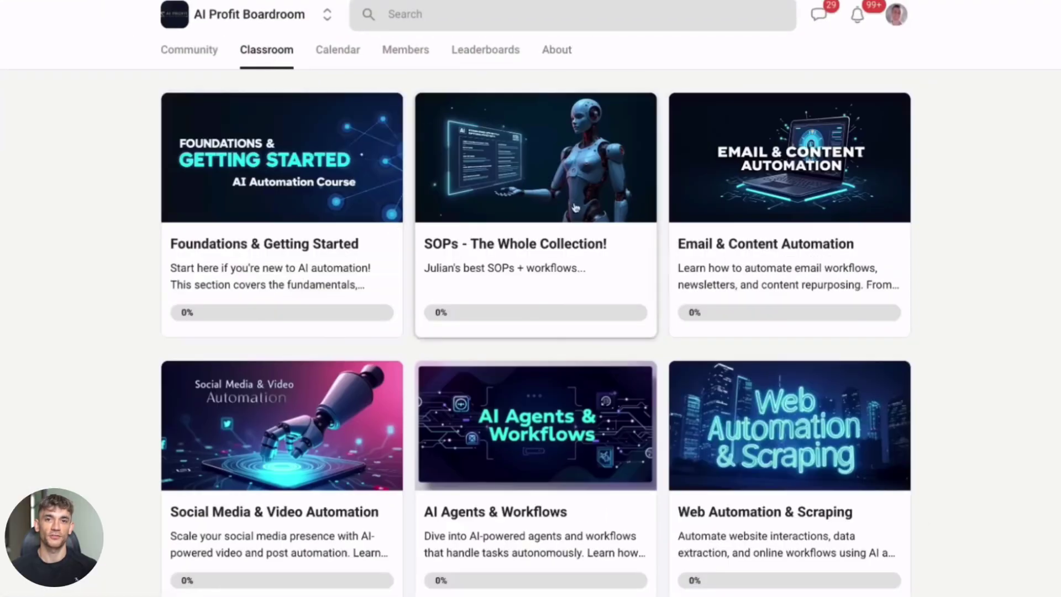
{"action": "scroll", "coordinate": [724, 339], "scroll_direction": "down", "scroll_amount": 1}
{"action": "scroll", "coordinate": [724, 339], "scroll_direction": "down", "scroll_amount": 3}
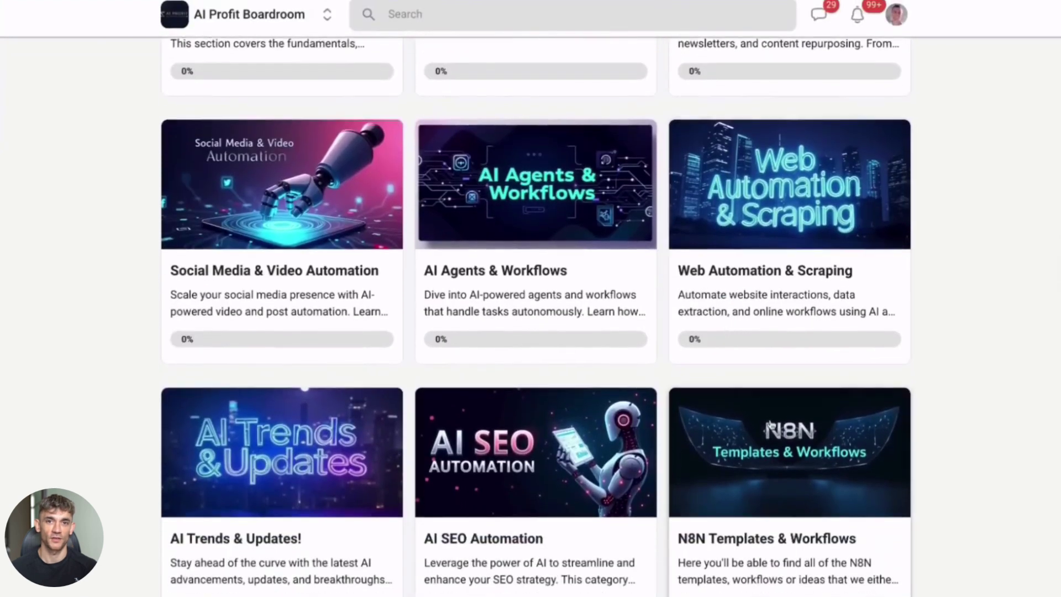
{"action": "left_click", "coordinate": [770, 425]}
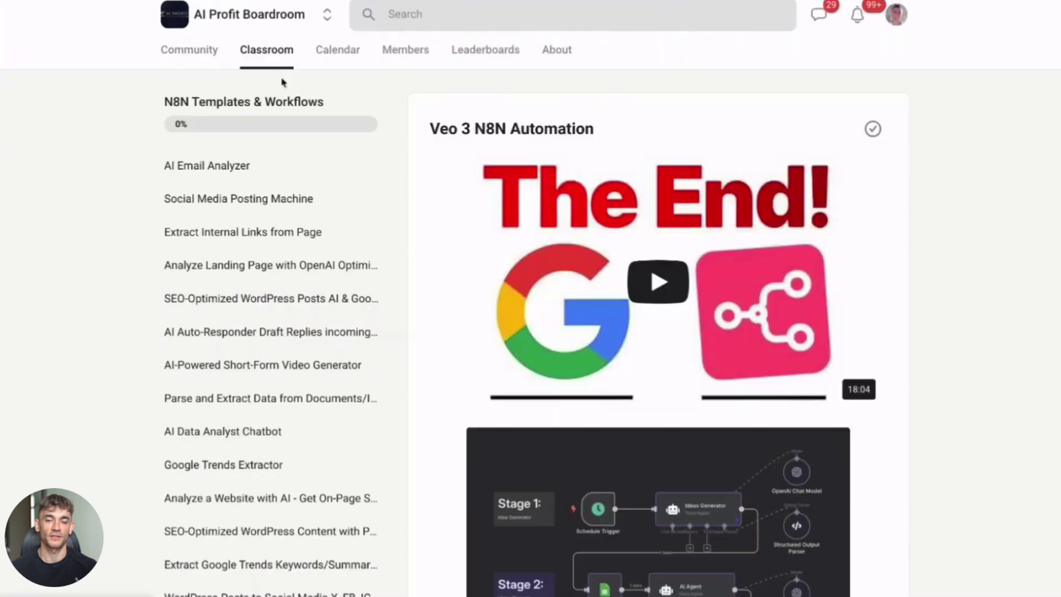
In Community, open and close Weekly wins!, then open the Welcome post and read its comments
{"action": "left_click", "coordinate": [189, 49]}
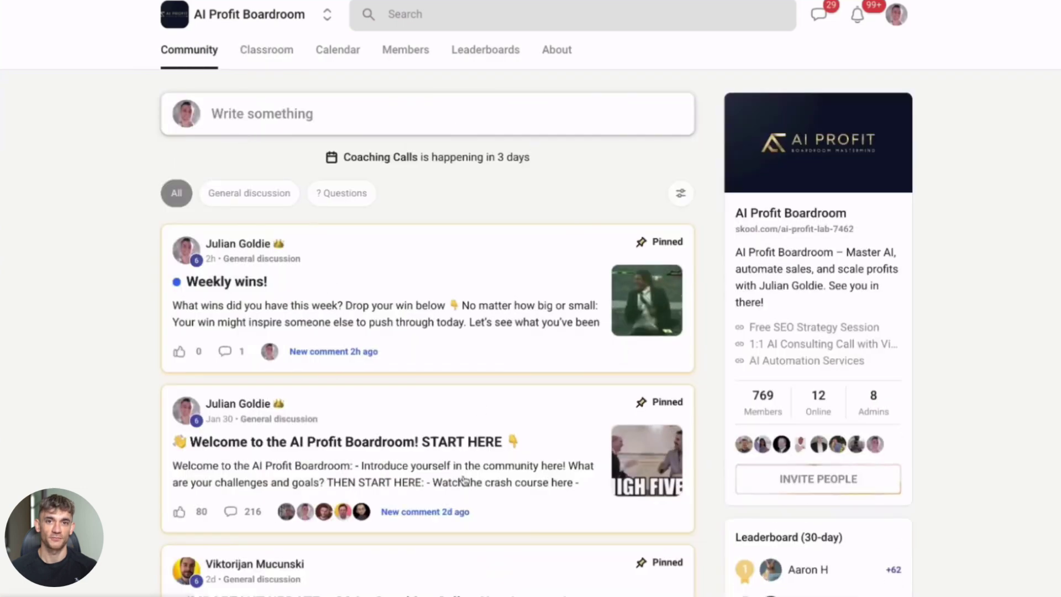
{"action": "left_click", "coordinate": [467, 283]}
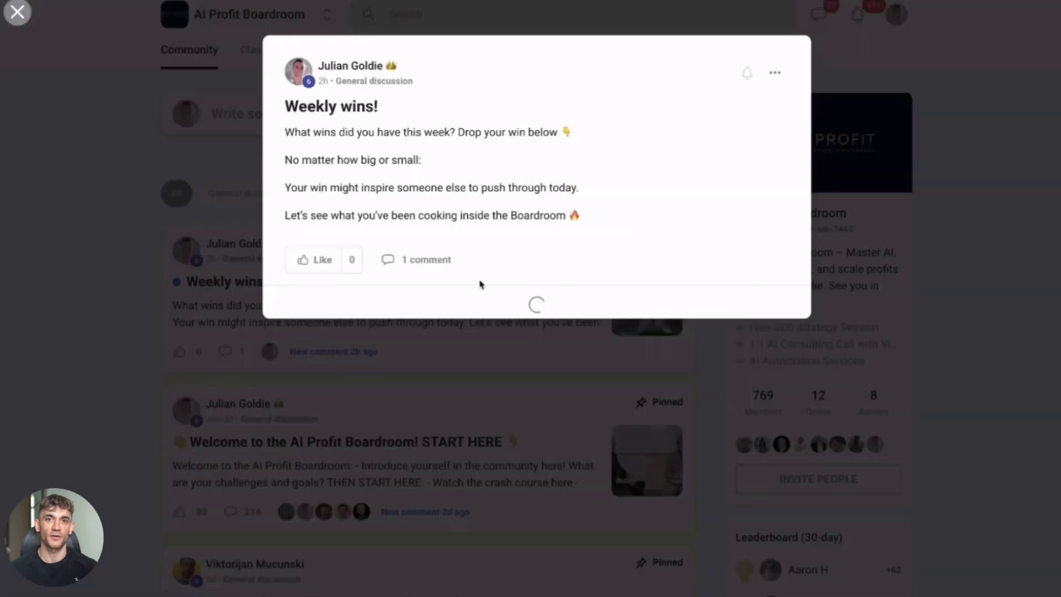
{"action": "left_click", "coordinate": [184, 263]}
{"action": "scroll", "coordinate": [391, 308], "scroll_direction": "down", "scroll_amount": 1}
{"action": "left_click", "coordinate": [461, 351]}
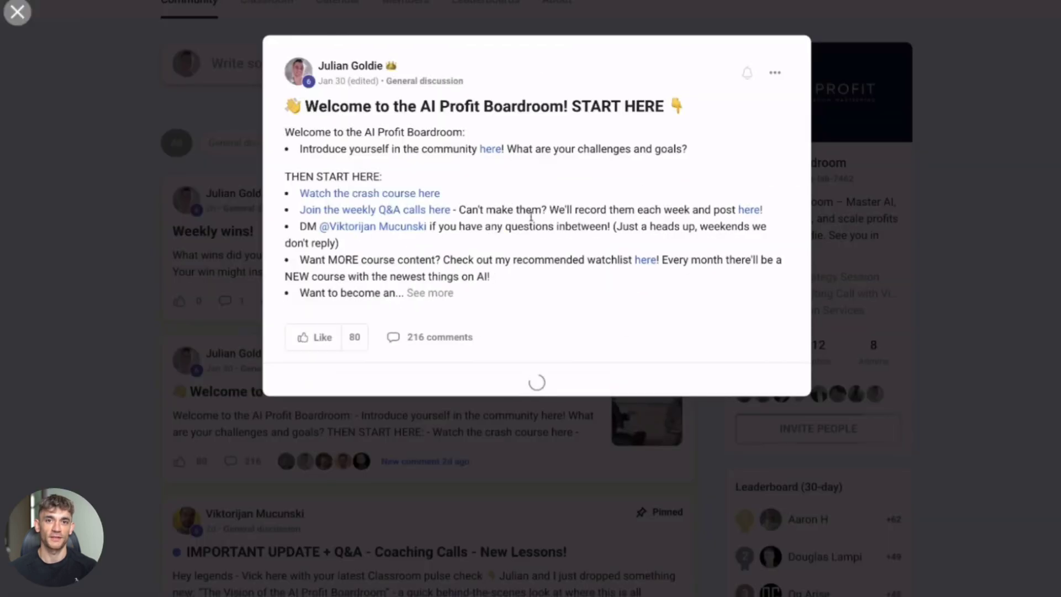
{"action": "scroll", "coordinate": [471, 257], "scroll_direction": "down", "scroll_amount": 4}
{"action": "scroll", "coordinate": [471, 257], "scroll_direction": "down", "scroll_amount": 8}
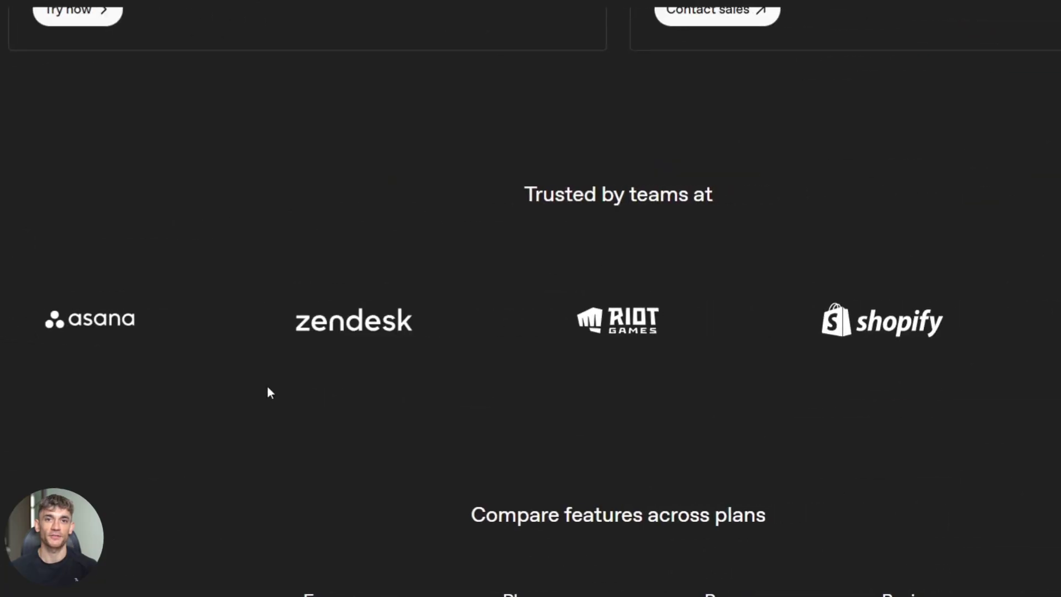
Scroll through ChatGPT's Compare features across plans table and the Introducing Comet Plus blog post
{"action": "scroll", "coordinate": [268, 390], "scroll_direction": "down", "scroll_amount": 8}
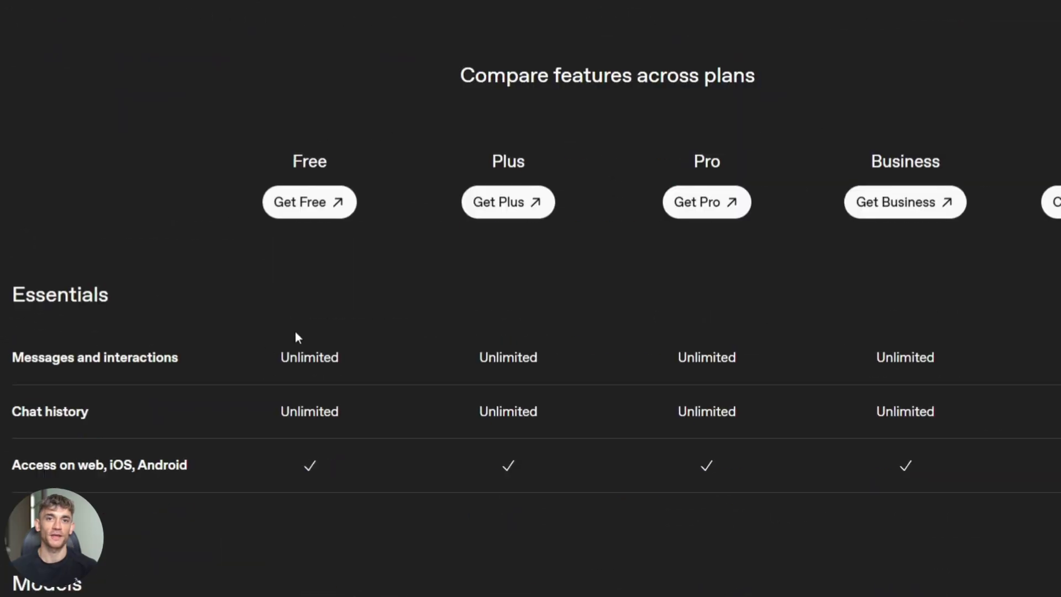
{"action": "scroll", "coordinate": [284, 348], "scroll_direction": "down", "scroll_amount": 10}
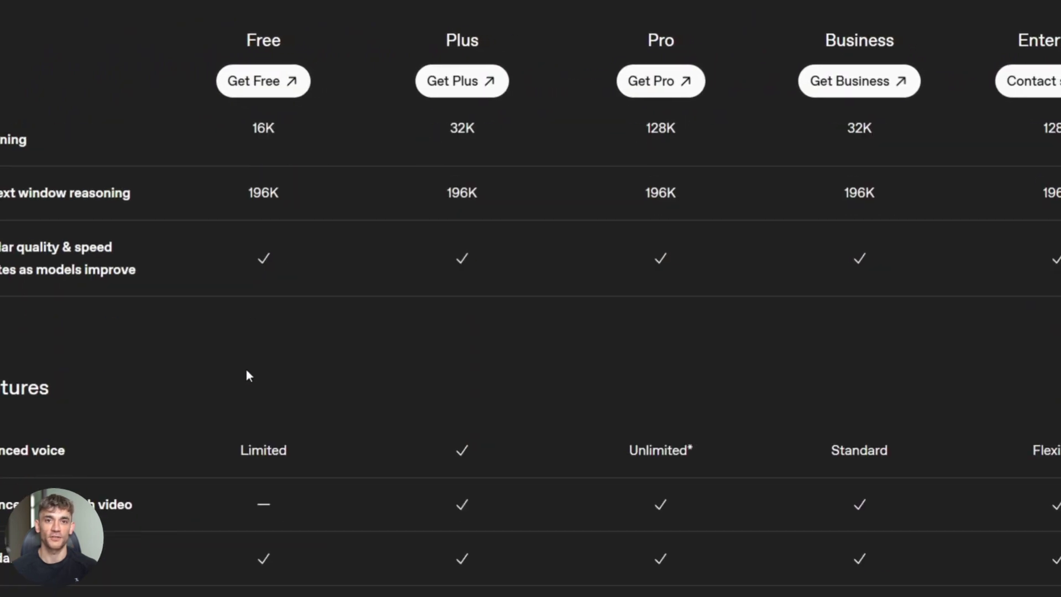
{"action": "scroll", "coordinate": [239, 372], "scroll_direction": "down", "scroll_amount": 10}
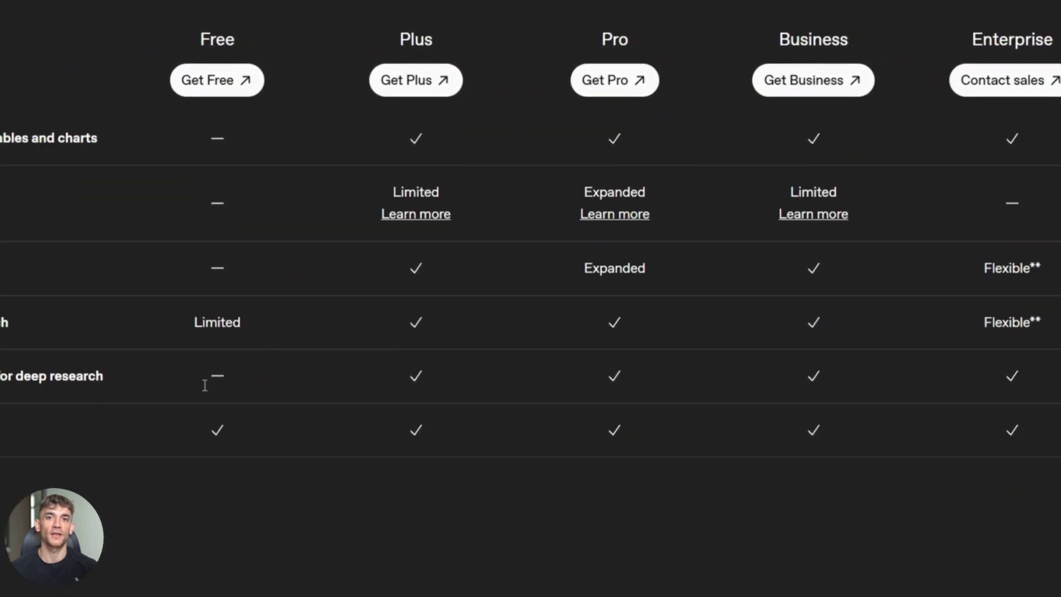
{"action": "scroll", "coordinate": [190, 399], "scroll_direction": "down", "scroll_amount": 5}
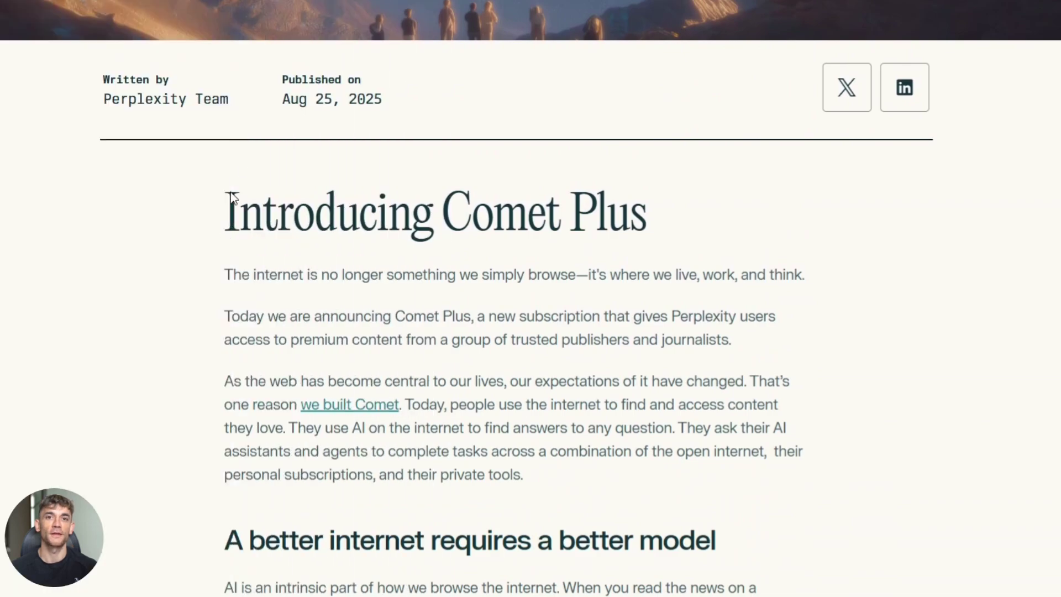
{"action": "scroll", "coordinate": [230, 191], "scroll_direction": "down", "scroll_amount": 15}
{"action": "scroll", "coordinate": [440, 261], "scroll_direction": "down", "scroll_amount": 12}
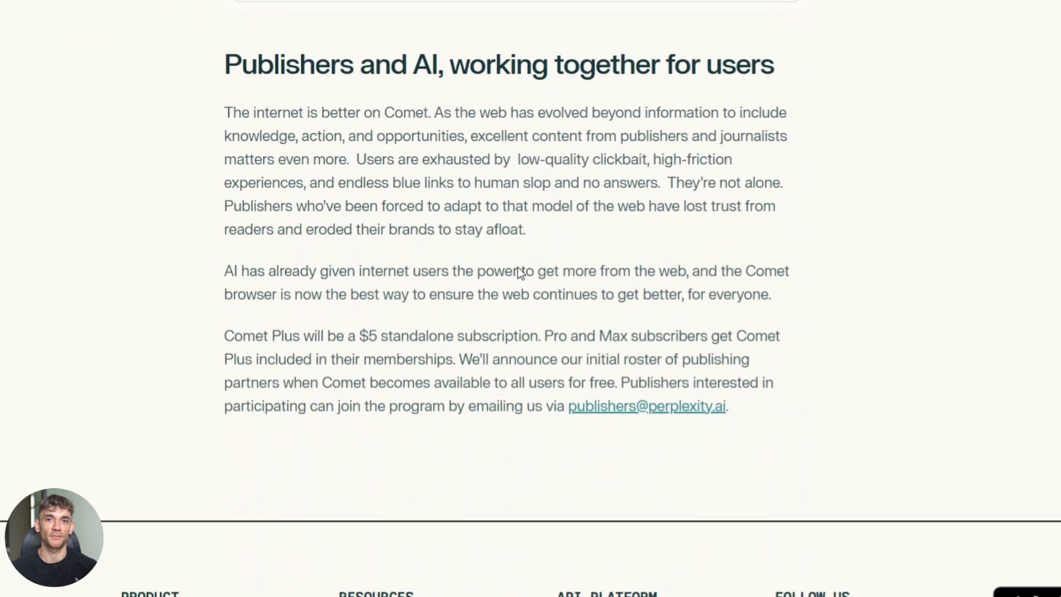
{"action": "scroll", "coordinate": [518, 269], "scroll_direction": "down", "scroll_amount": 2}
{"action": "scroll", "coordinate": [519, 268], "scroll_direction": "up", "scroll_amount": 15}
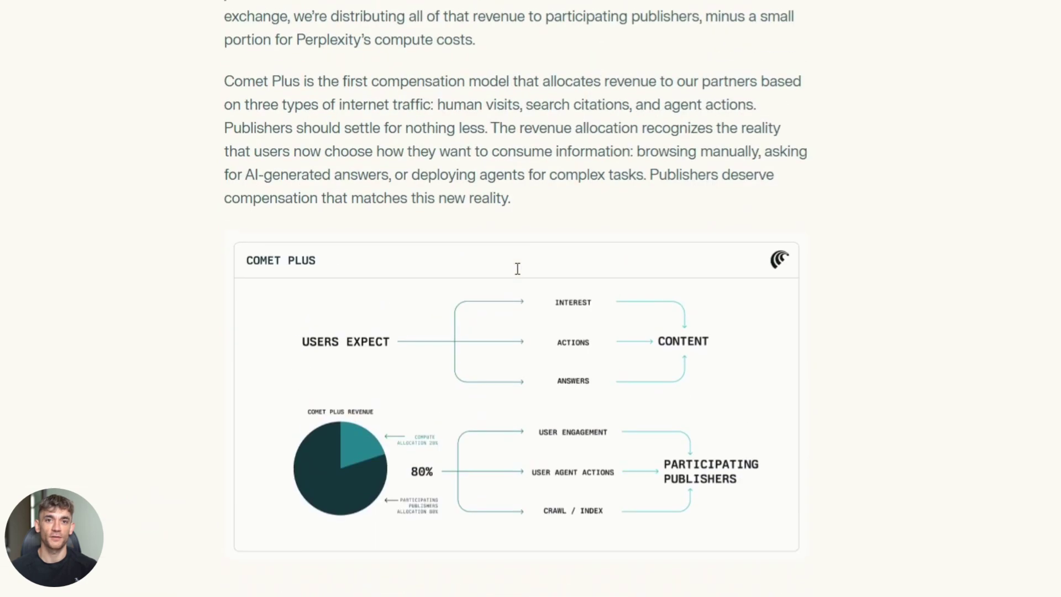
{"action": "scroll", "coordinate": [513, 269], "scroll_direction": "up", "scroll_amount": 20}
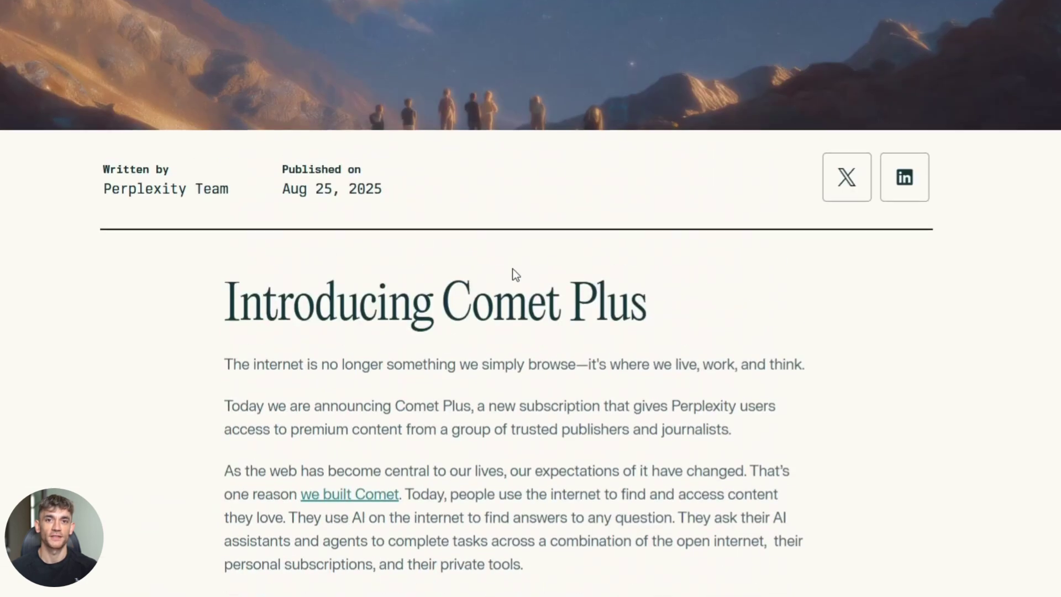
{"action": "scroll", "coordinate": [355, 298], "scroll_direction": "down", "scroll_amount": 8}
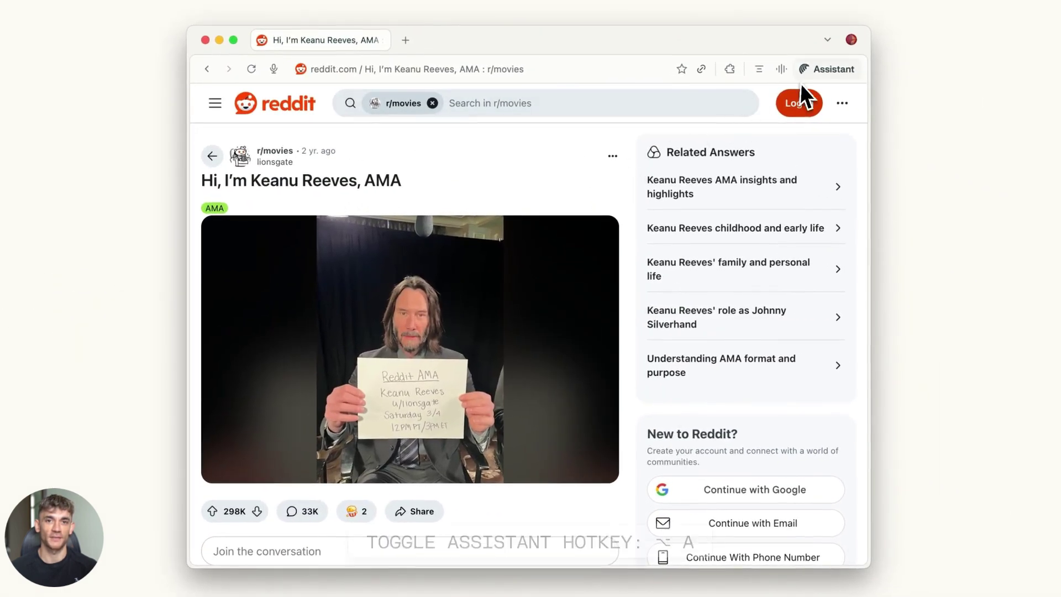
Ask the Comet assistant to summarize all the answers in this Reddit AMA
{"action": "left_click", "coordinate": [973, 113]}
{"action": "type", "text": "Summarize all the answers in this AMA"}
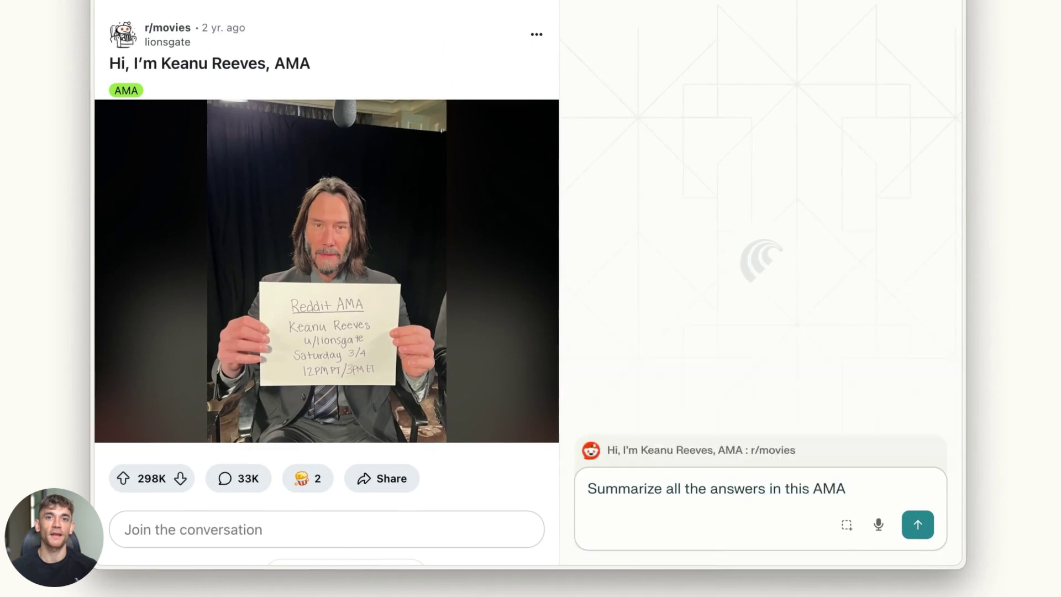
{"action": "key", "text": "Return"}
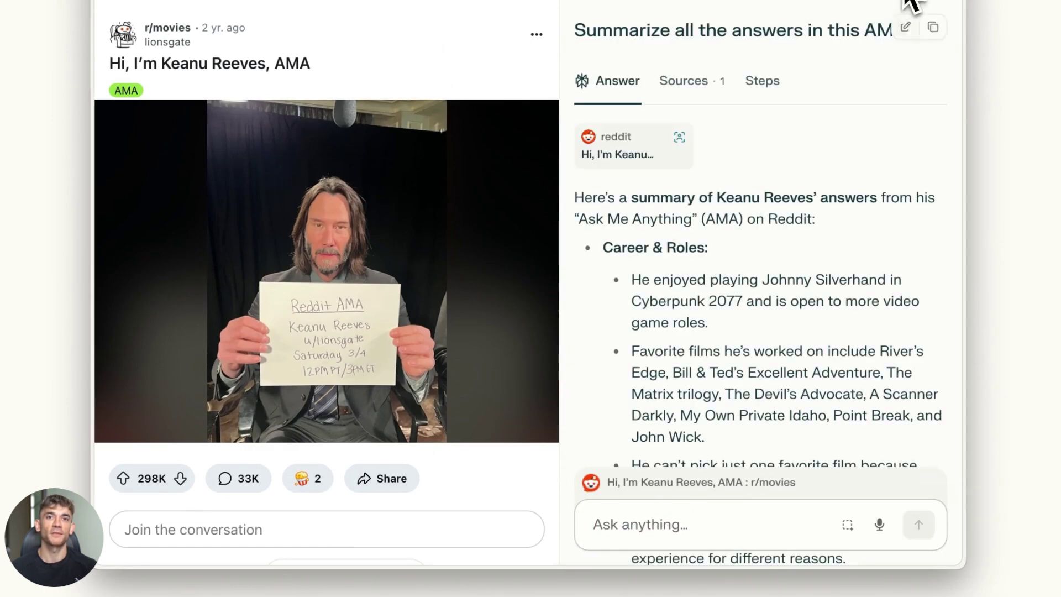
Request a YouTube interview where the actor talks about one of the AMA topics
{"action": "scroll", "coordinate": [896, 71], "scroll_direction": "down", "scroll_amount": 10}
{"action": "scroll", "coordinate": [896, 71], "scroll_direction": "down", "scroll_amount": 12}
{"action": "scroll", "coordinate": [895, 71], "scroll_direction": "down", "scroll_amount": 7}
{"action": "type", "text": "be interview where he talks about one of these questions and open it in a new tab"}
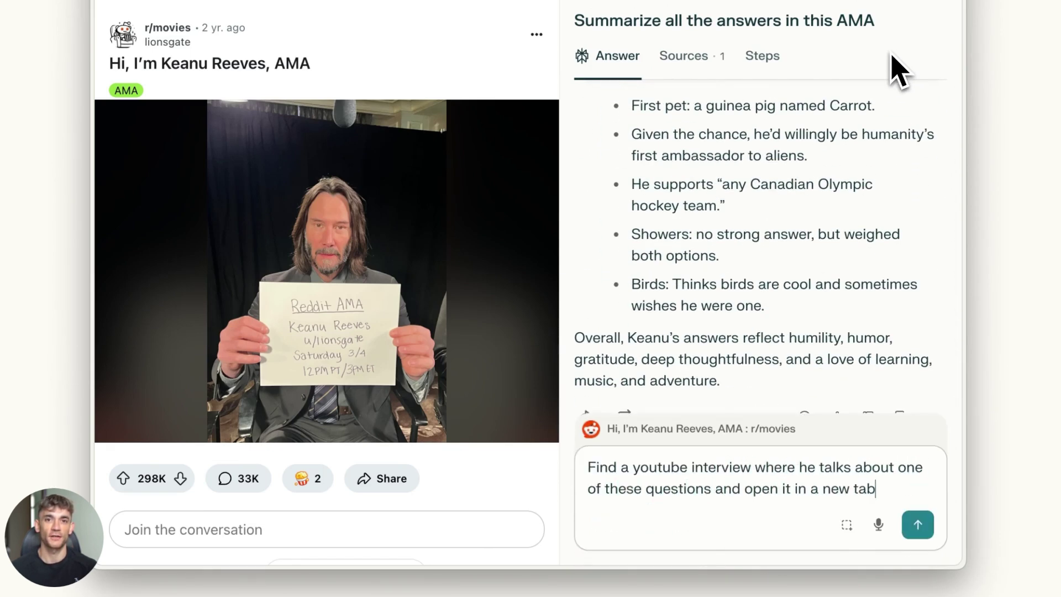
{"action": "key", "text": "Return"}
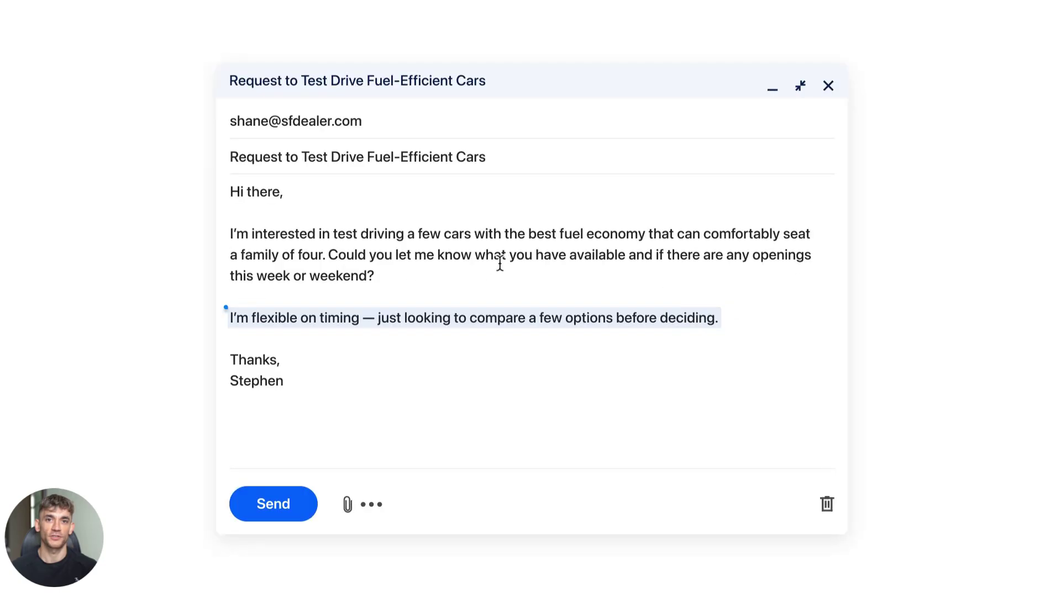
Shorten the test-drive email, reopen last week's Halloween decorations, and approve the usual beach-day Instacart order
{"action": "left_click_drag", "start_coordinate": [498, 265], "coordinate": [220, 233]}
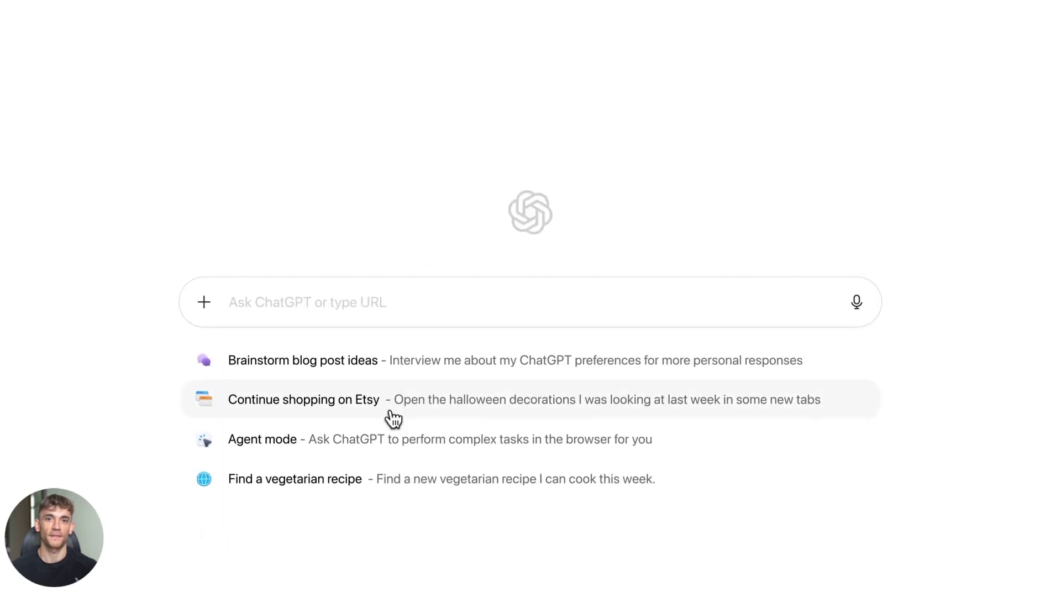
{"action": "left_click", "coordinate": [391, 420]}
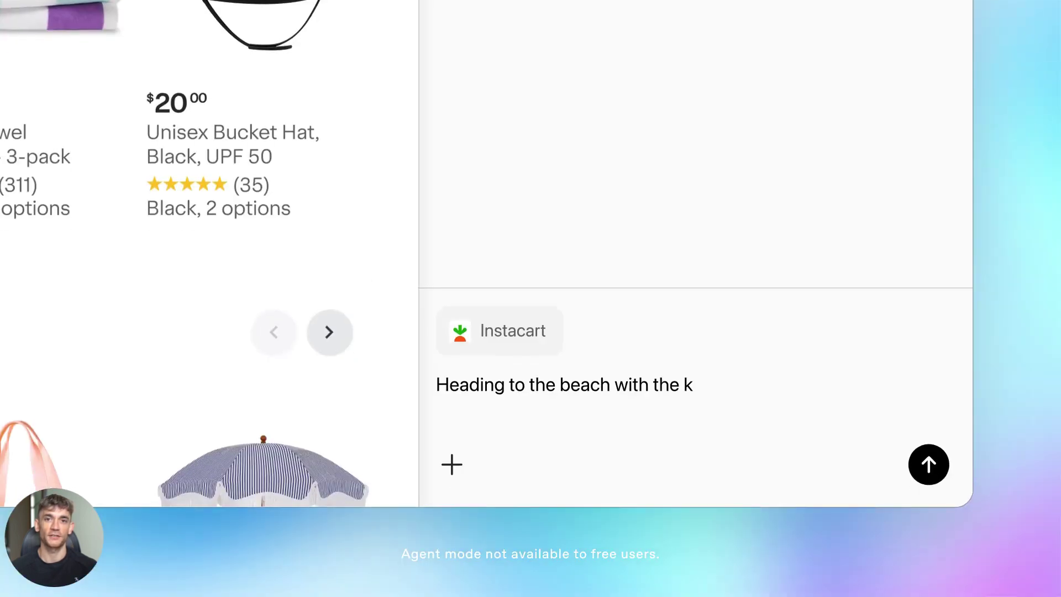
{"action": "type", "text": "ids tomorrow! Can you grab the usual beach-day stuff?"}
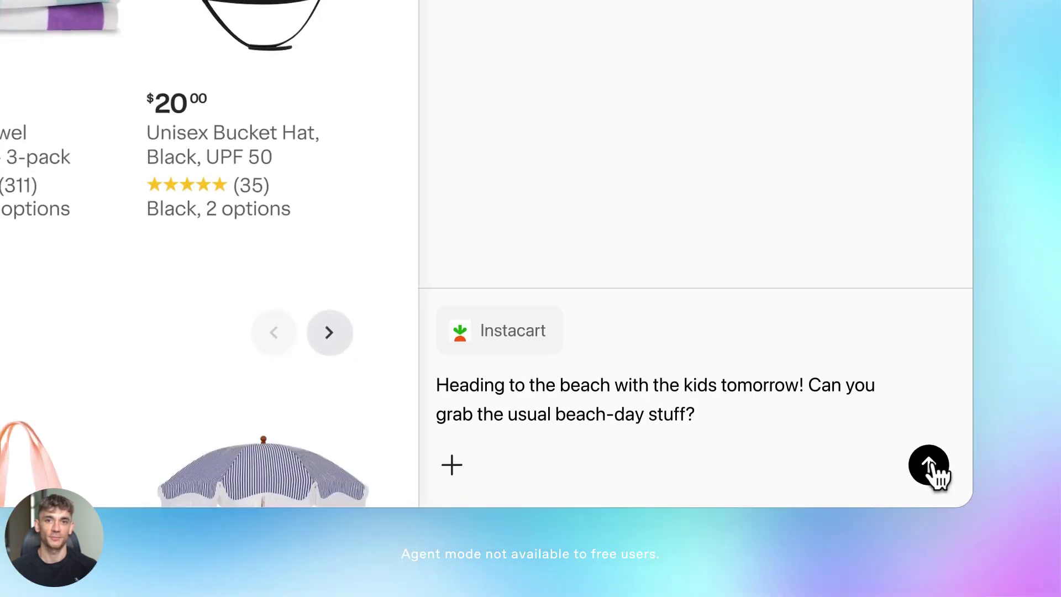
{"action": "left_click", "coordinate": [932, 469]}
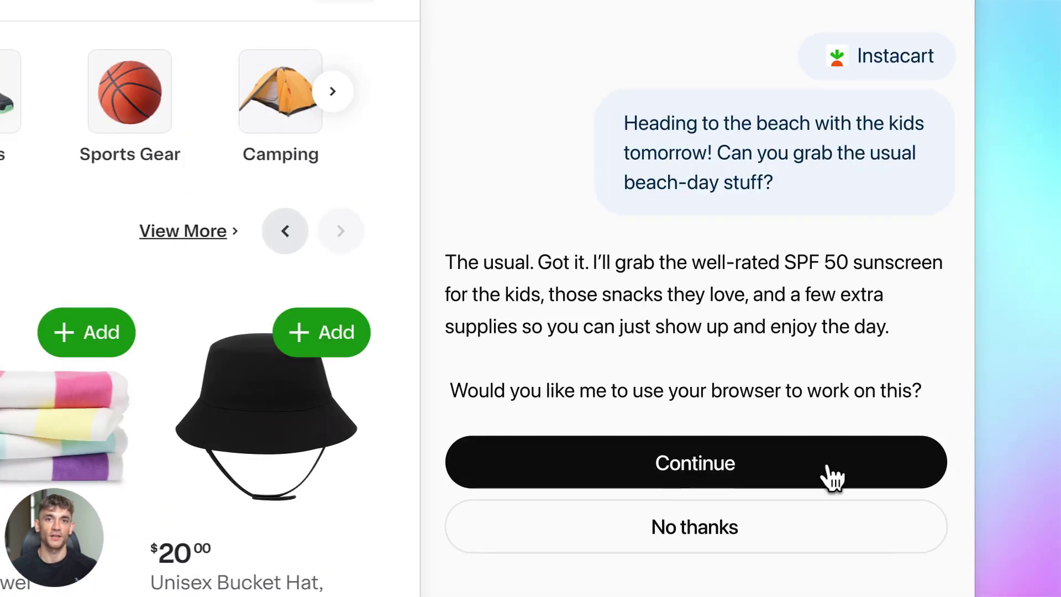
{"action": "left_click", "coordinate": [825, 474]}
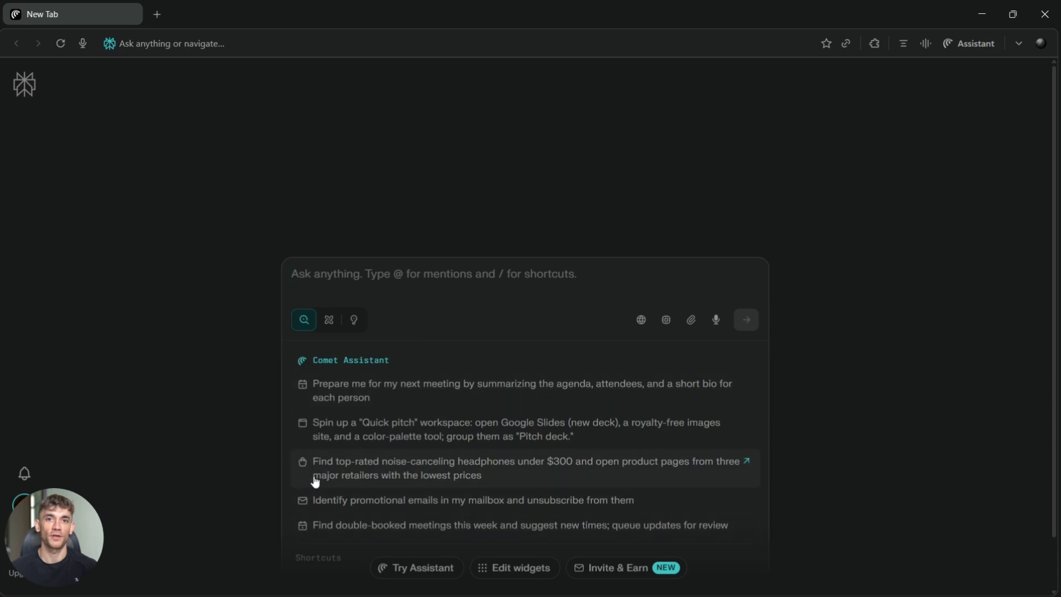
Run the Comet suggestion comparing top-rated noise-canceling headphones under $300 across three retailers
{"action": "left_click", "coordinate": [389, 461]}
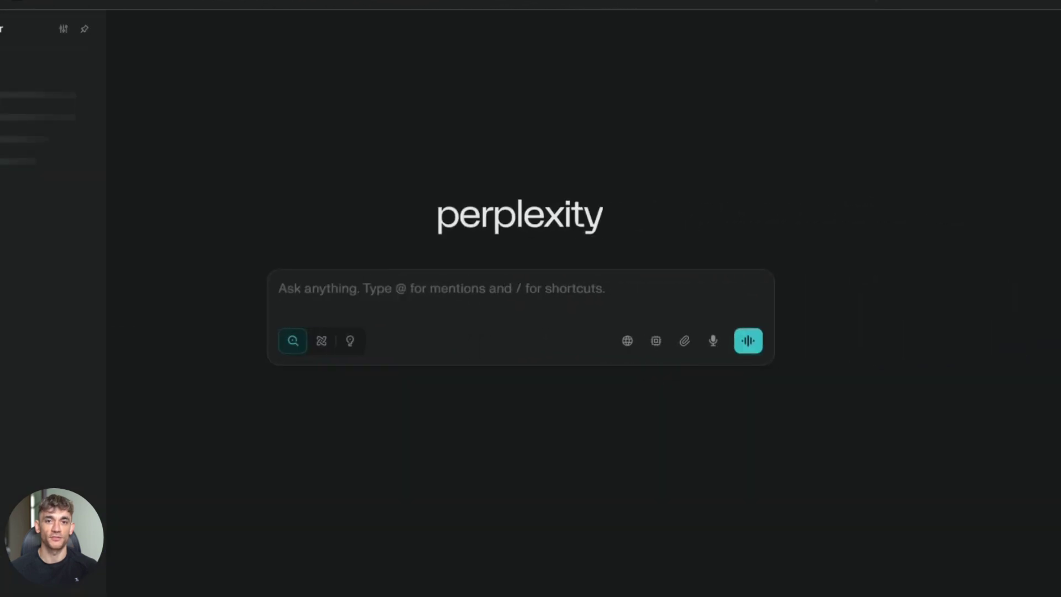
Pick the 'Cosmic knots dominated early universe' suggestion from the Ask anything box
{"action": "left_click", "coordinate": [346, 283]}
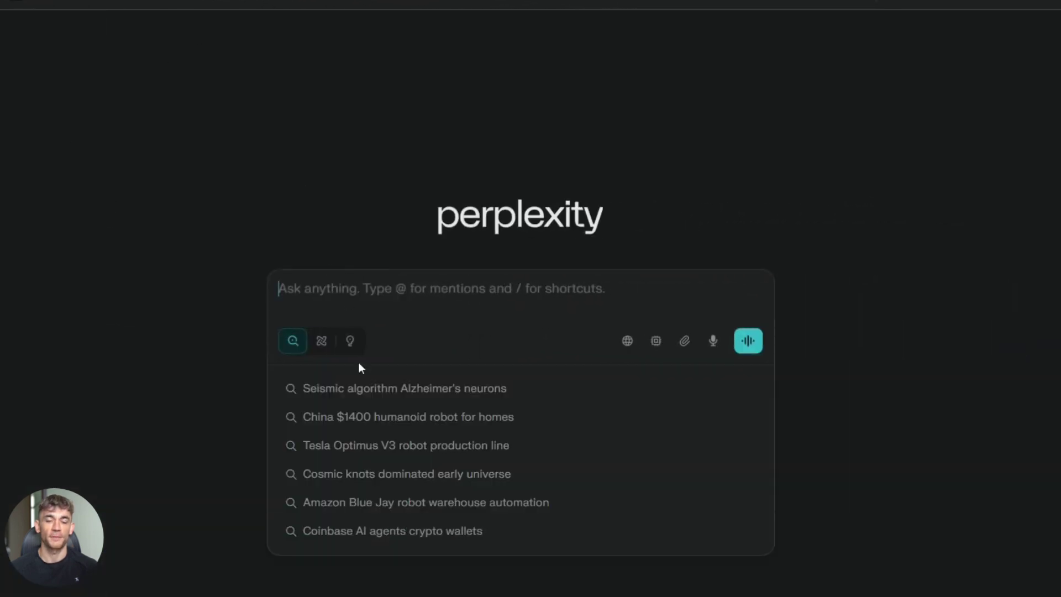
{"action": "left_click", "coordinate": [340, 474]}
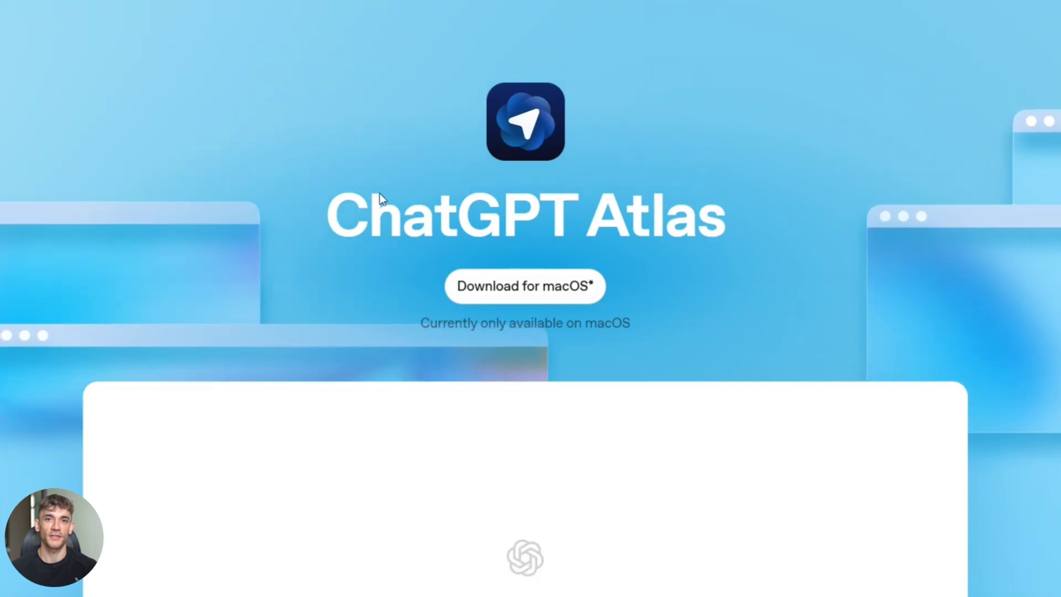
Scroll the ChatGPT Atlas download page down to its agent mode description
{"action": "scroll", "coordinate": [593, 251], "scroll_direction": "down", "scroll_amount": 15}
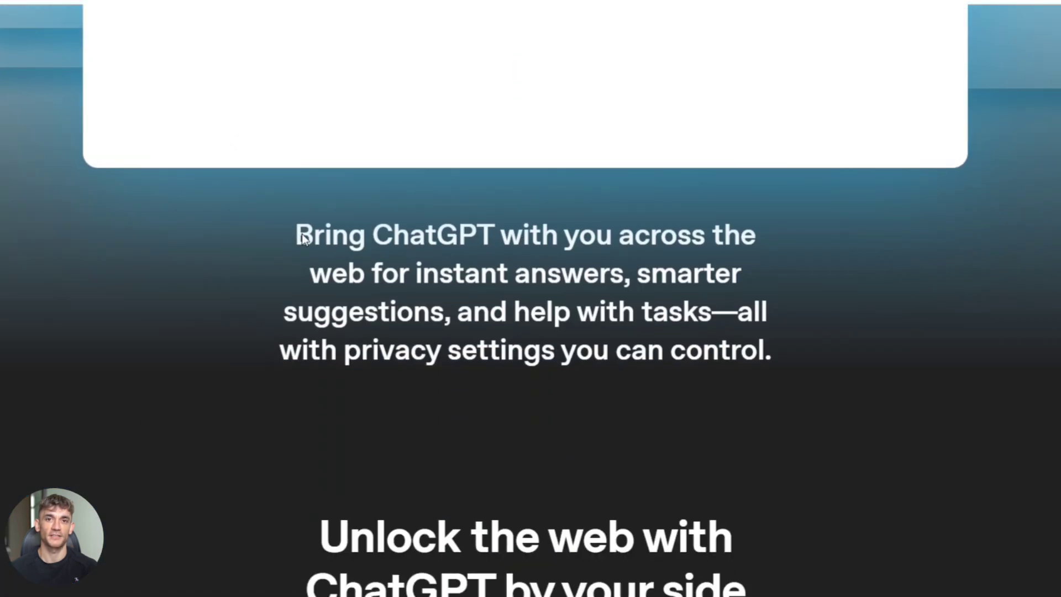
{"action": "left_click_drag", "start_coordinate": [314, 238], "coordinate": [773, 350]}
{"action": "left_click", "coordinate": [740, 315]}
{"action": "scroll", "coordinate": [740, 315], "scroll_direction": "up", "scroll_amount": 6}
{"action": "scroll", "coordinate": [611, 126], "scroll_direction": "down", "scroll_amount": 10}
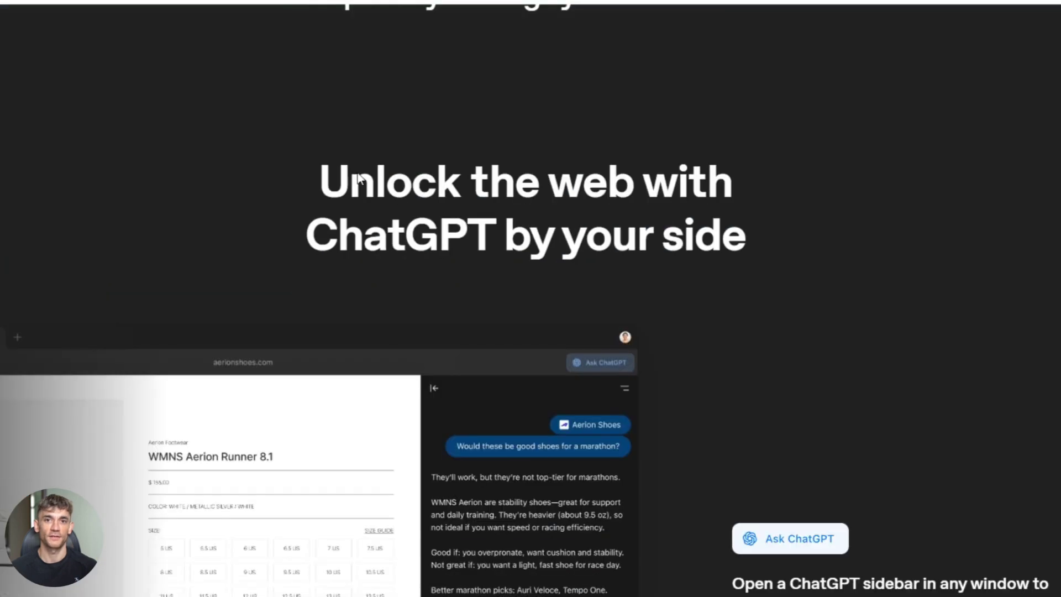
{"action": "scroll", "coordinate": [427, 187], "scroll_direction": "down", "scroll_amount": 20}
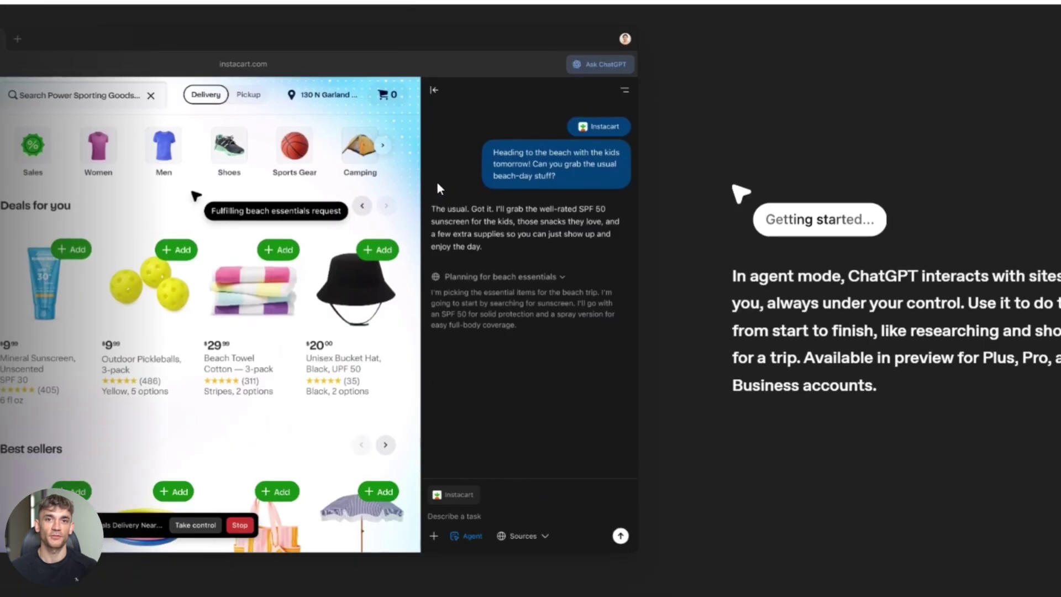
{"action": "scroll", "coordinate": [439, 188], "scroll_direction": "down", "scroll_amount": 8}
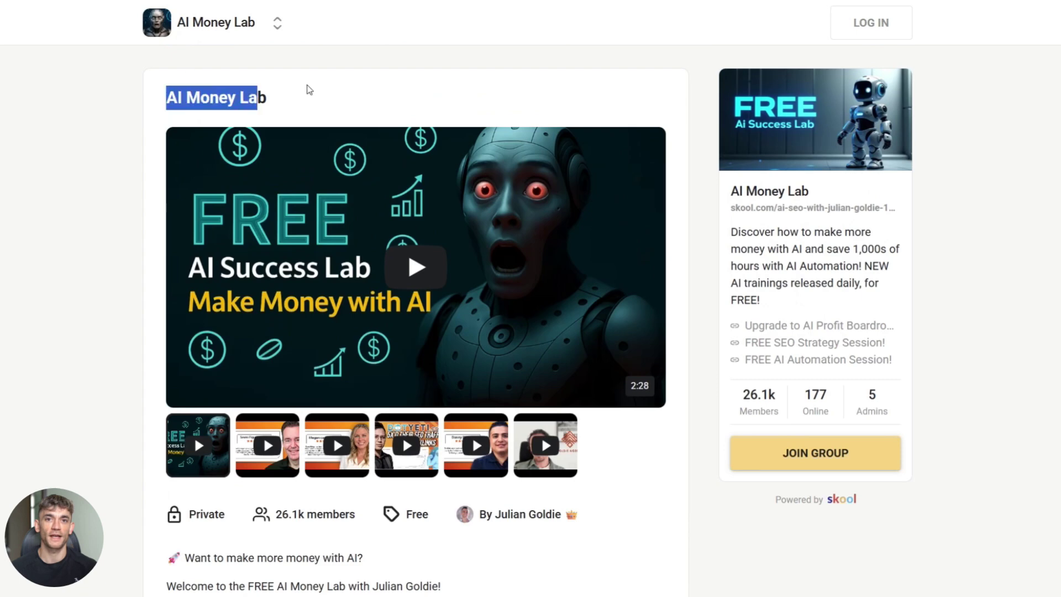
Read through the AI Money Lab About description and start the group's main video
{"action": "left_click", "coordinate": [292, 123]}
{"action": "scroll", "coordinate": [194, 309], "scroll_direction": "down", "scroll_amount": 4}
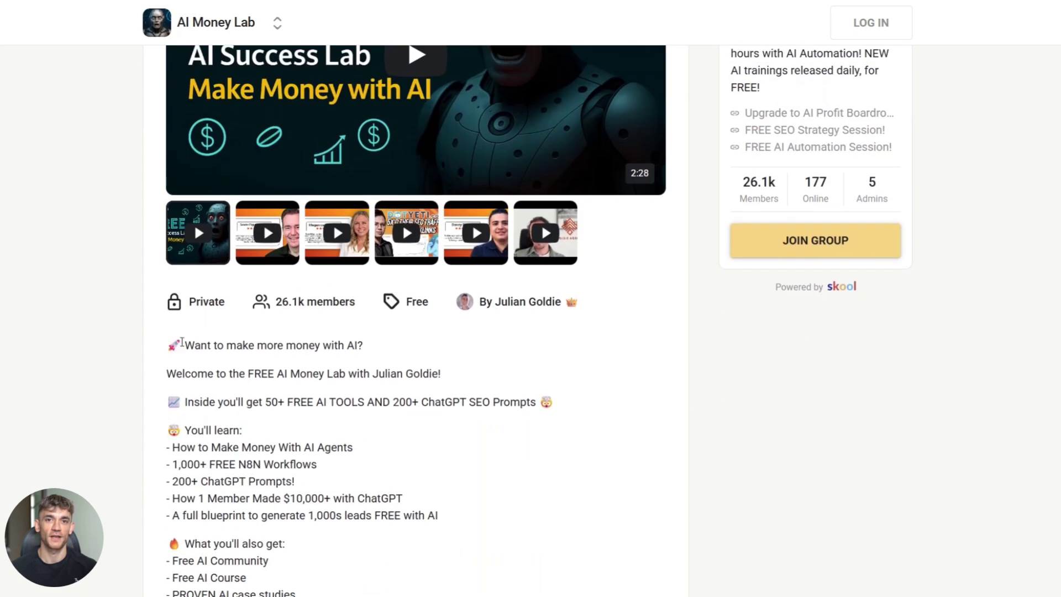
{"action": "left_click_drag", "start_coordinate": [183, 345], "coordinate": [364, 346]}
{"action": "left_click", "coordinate": [430, 338]}
{"action": "scroll", "coordinate": [187, 396], "scroll_direction": "down", "scroll_amount": 1}
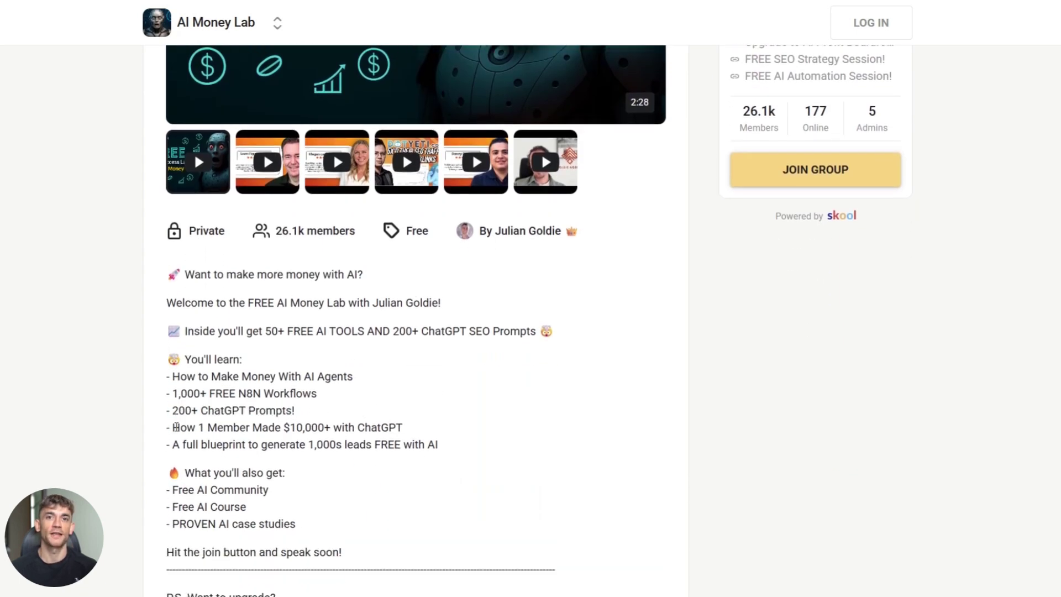
{"action": "left_click", "coordinate": [393, 425]}
{"action": "scroll", "coordinate": [393, 425], "scroll_direction": "up", "scroll_amount": 2}
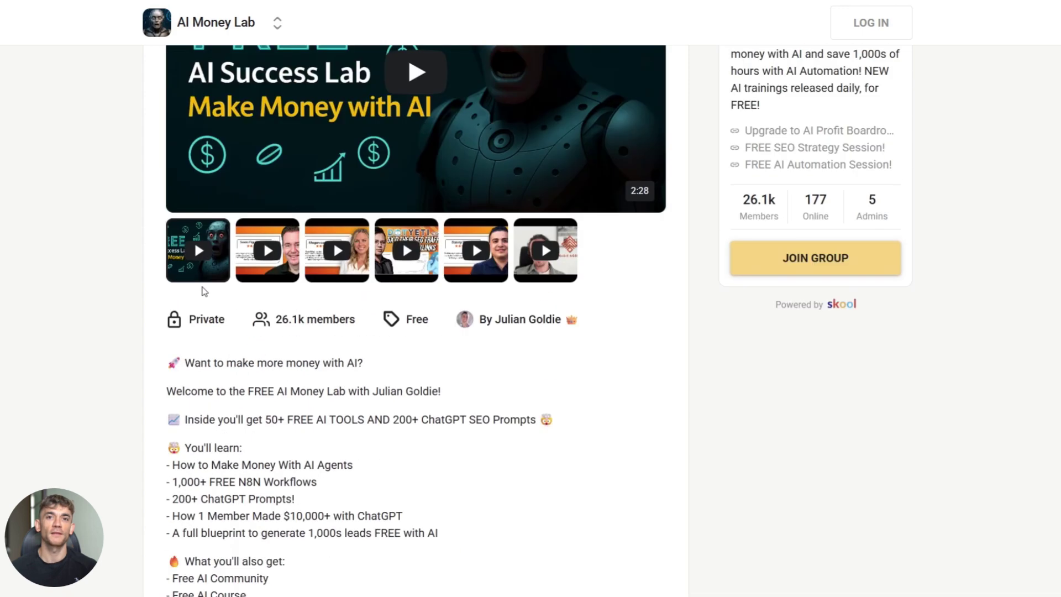
{"action": "scroll", "coordinate": [203, 274], "scroll_direction": "up", "scroll_amount": 4}
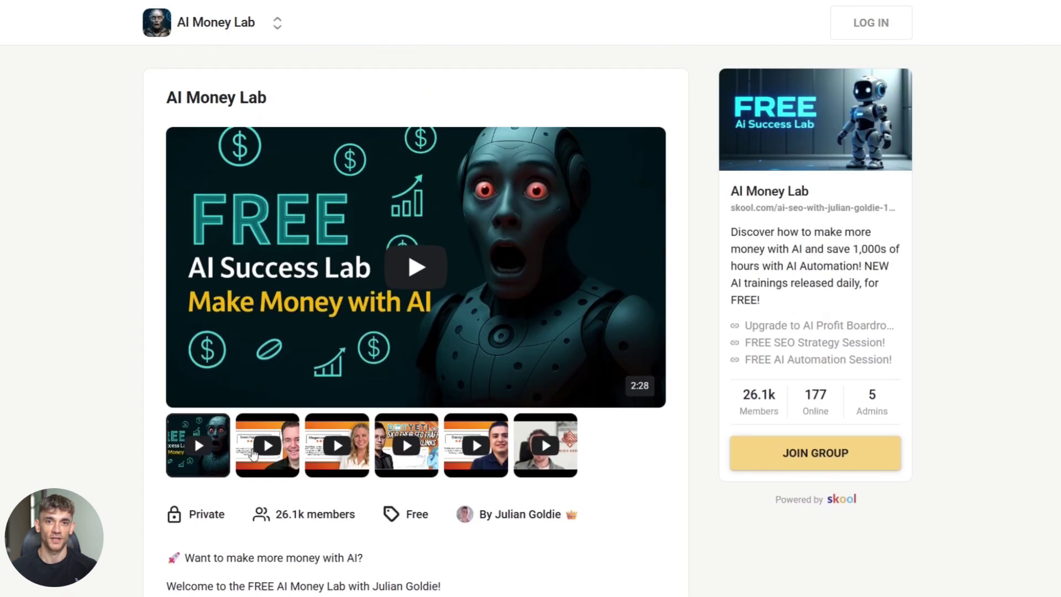
{"action": "left_click", "coordinate": [419, 286]}
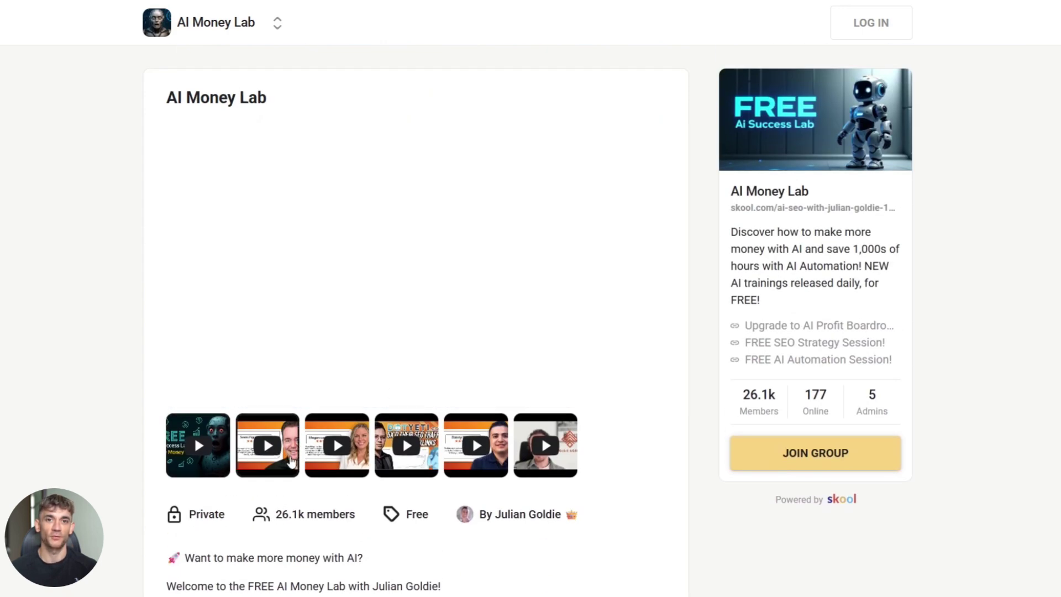
Load the AI Success Lab intro video and review the text about daily trainings
{"action": "scroll", "coordinate": [434, 230], "scroll_direction": "down", "scroll_amount": 1}
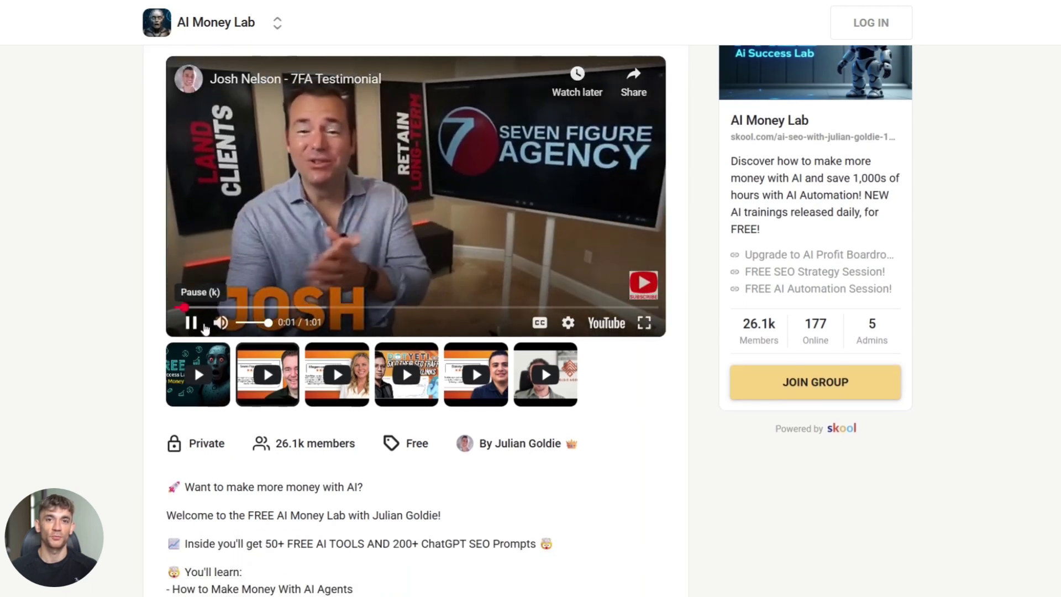
{"action": "scroll", "coordinate": [440, 287], "scroll_direction": "down", "scroll_amount": 1}
{"action": "left_click", "coordinate": [441, 288]}
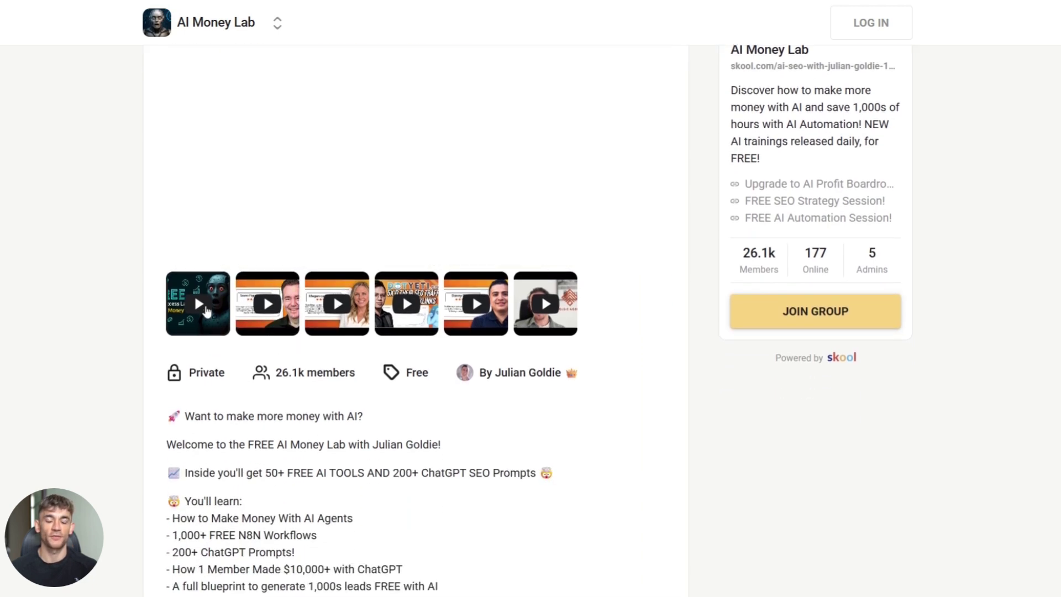
{"action": "scroll", "coordinate": [459, 298], "scroll_direction": "down", "scroll_amount": 4}
{"action": "scroll", "coordinate": [512, 322], "scroll_direction": "up", "scroll_amount": 5}
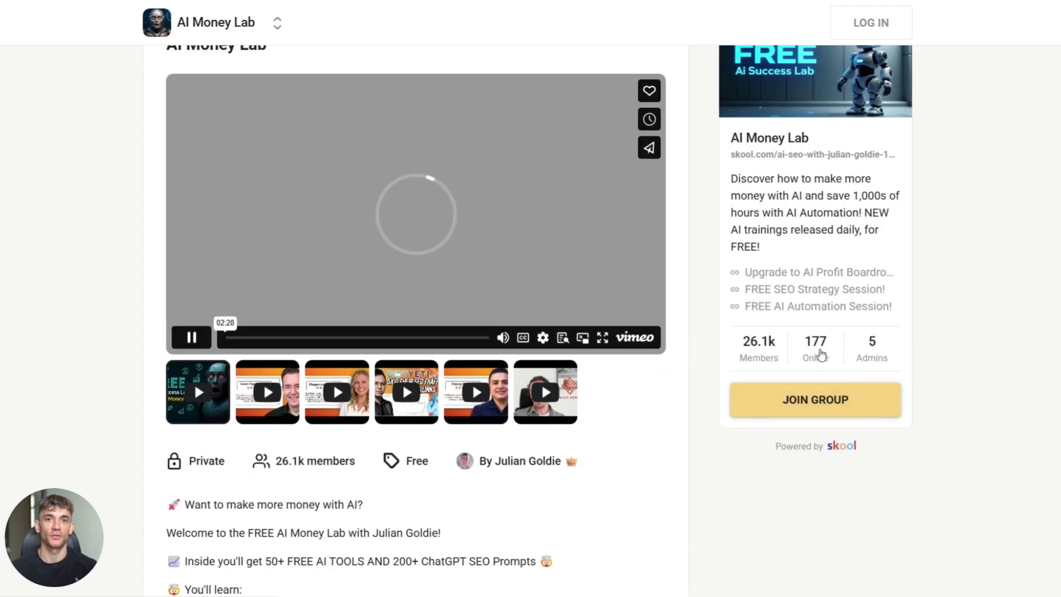
{"action": "scroll", "coordinate": [822, 354], "scroll_direction": "up", "scroll_amount": 1}
{"action": "left_click_drag", "start_coordinate": [731, 231], "coordinate": [899, 247]}
{"action": "left_click_drag", "start_coordinate": [744, 283], "coordinate": [762, 300]}
{"action": "left_click", "coordinate": [762, 300]}
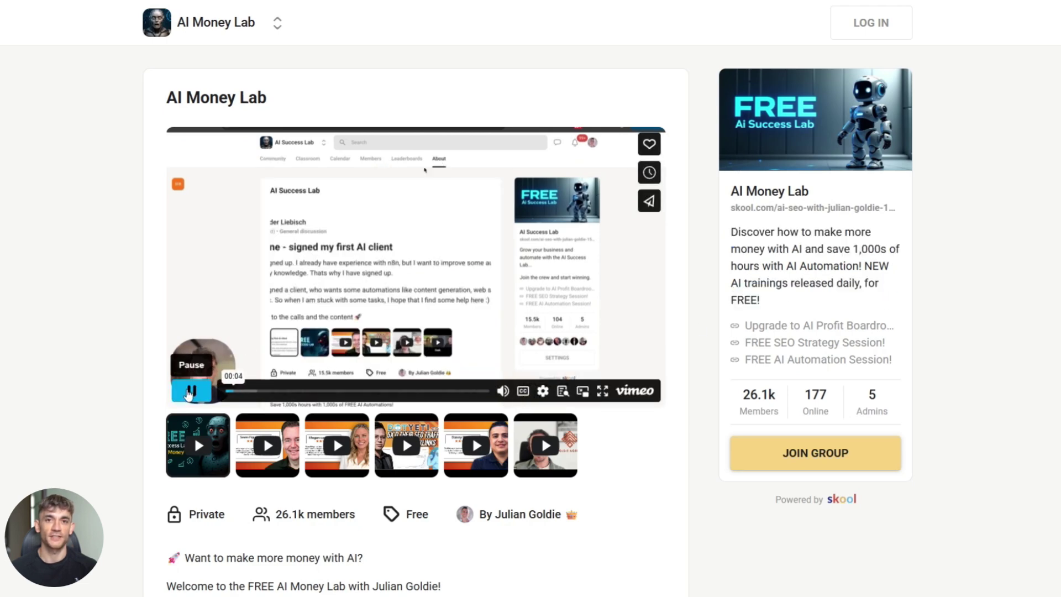
Pause the intro video and open the N8N Templates & Workflows course in Classroom
{"action": "left_click", "coordinate": [189, 393]}
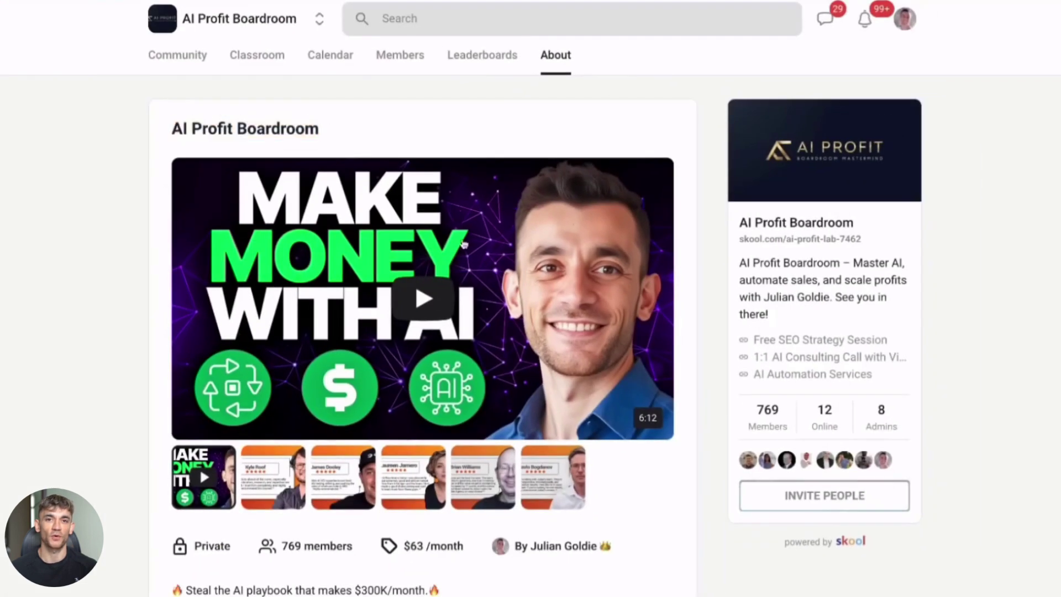
{"action": "left_click", "coordinate": [277, 73]}
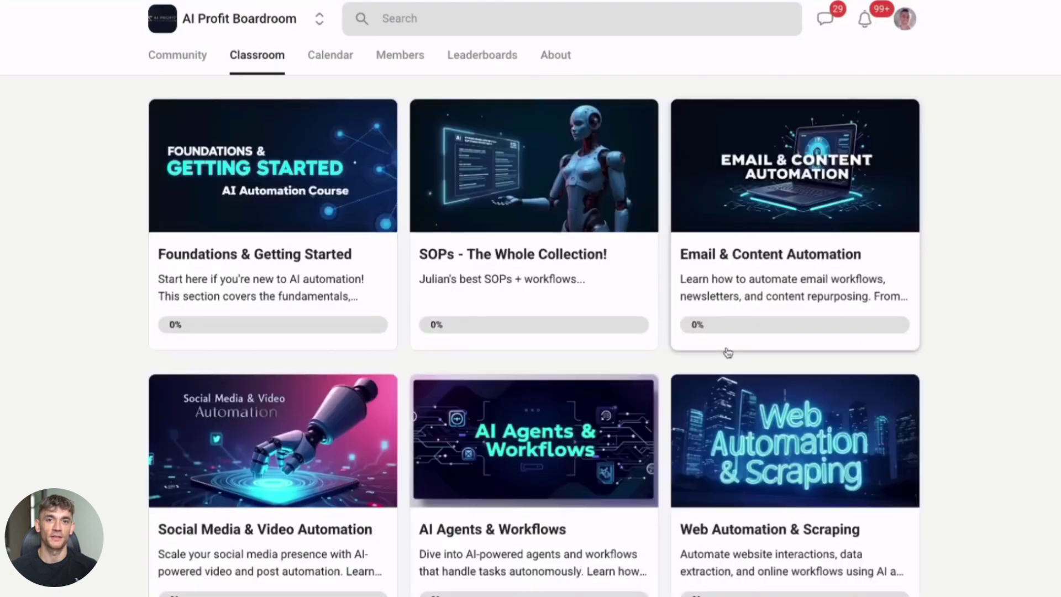
{"action": "scroll", "coordinate": [727, 351], "scroll_direction": "down", "scroll_amount": 4}
{"action": "left_click", "coordinate": [775, 440]}
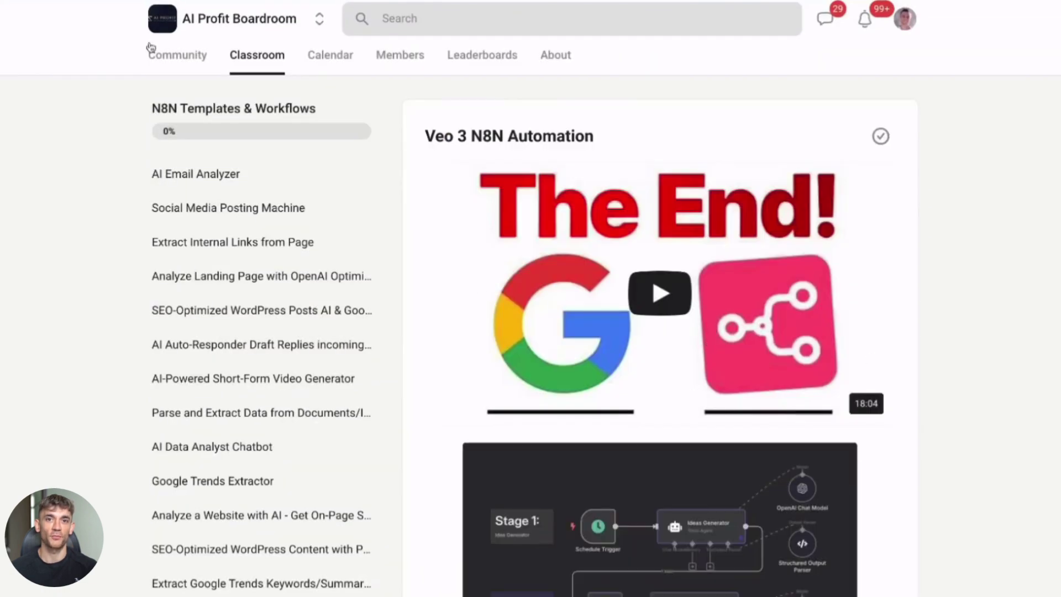
In the Community feed, view the Weekly wins post, then the Welcome START HERE post
{"action": "left_click", "coordinate": [175, 58]}
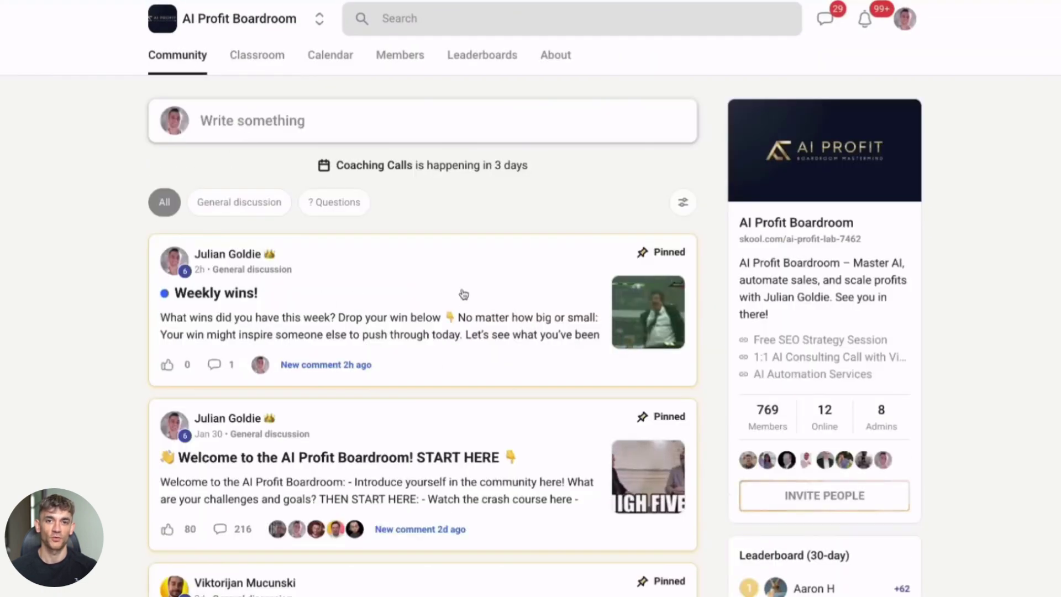
{"action": "left_click", "coordinate": [431, 365]}
{"action": "left_click", "coordinate": [171, 273]}
{"action": "left_click", "coordinate": [387, 406]}
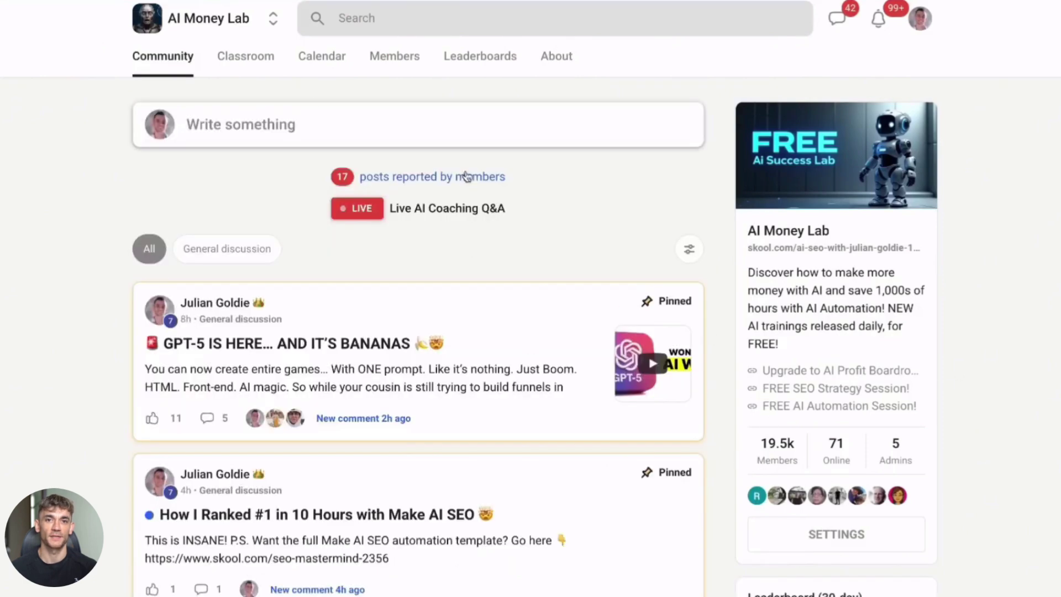
Switch to the AI Money Lab Classroom tab to list its courses
{"action": "left_click", "coordinate": [246, 57]}
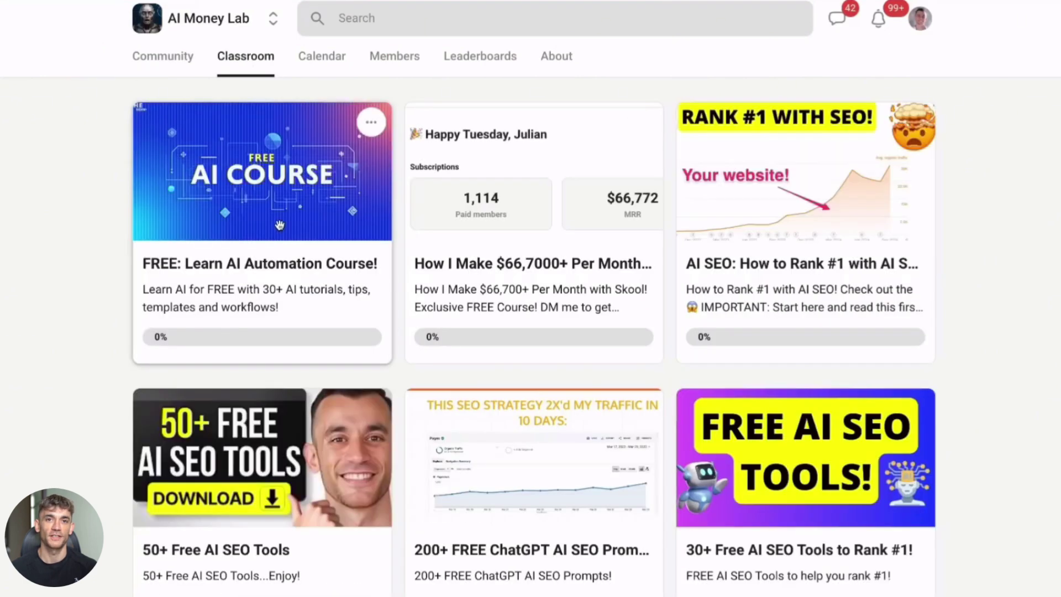